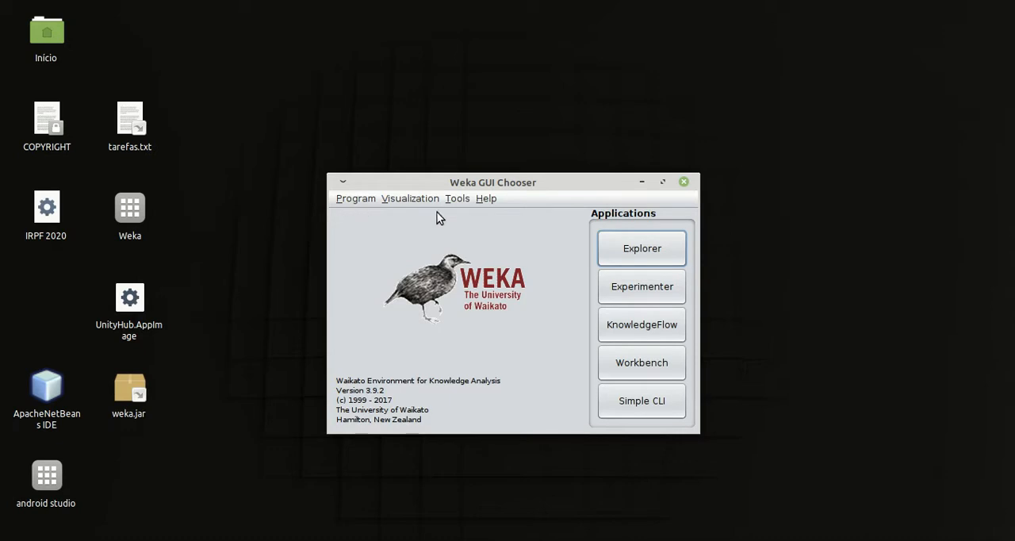
Open the Explorer application from the Weka GUI Chooser and maximize its window
{"action": "left_click", "coordinate": [627, 246]}
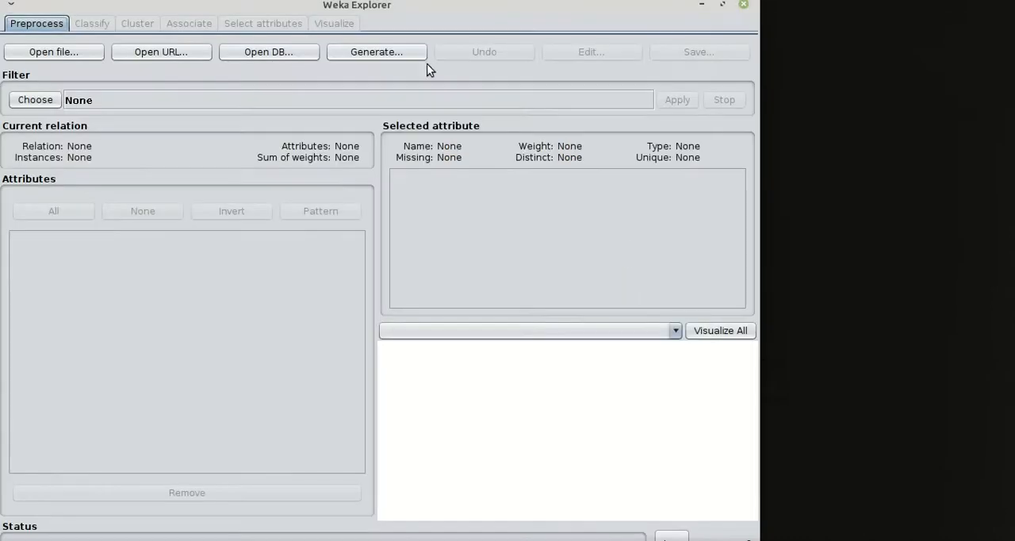
{"action": "double_click", "coordinate": [401, 9]}
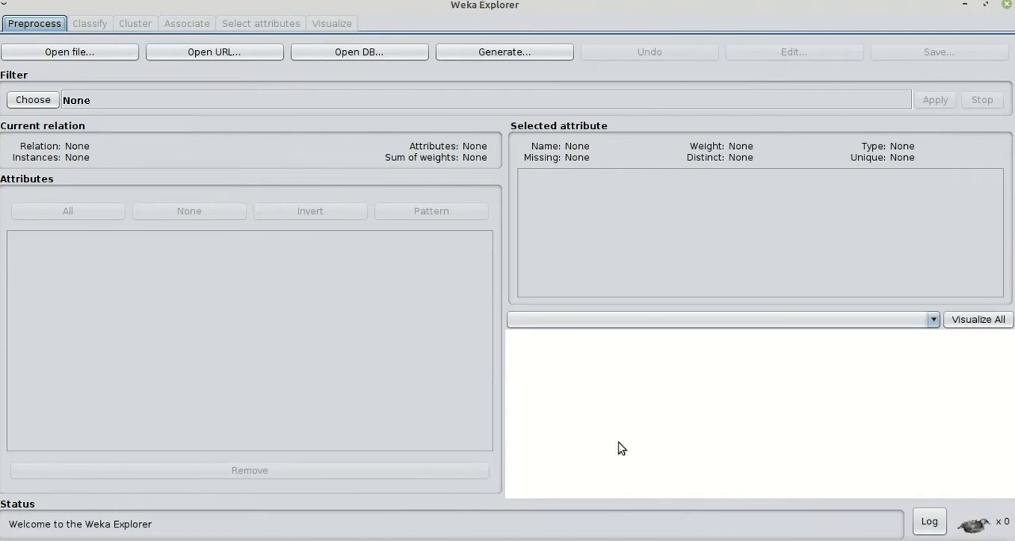
Switch to the file manager, open adult.data.arff in the text editor and examine the RendaAnual value ending each data row
{"action": "left_click", "coordinate": [333, 540]}
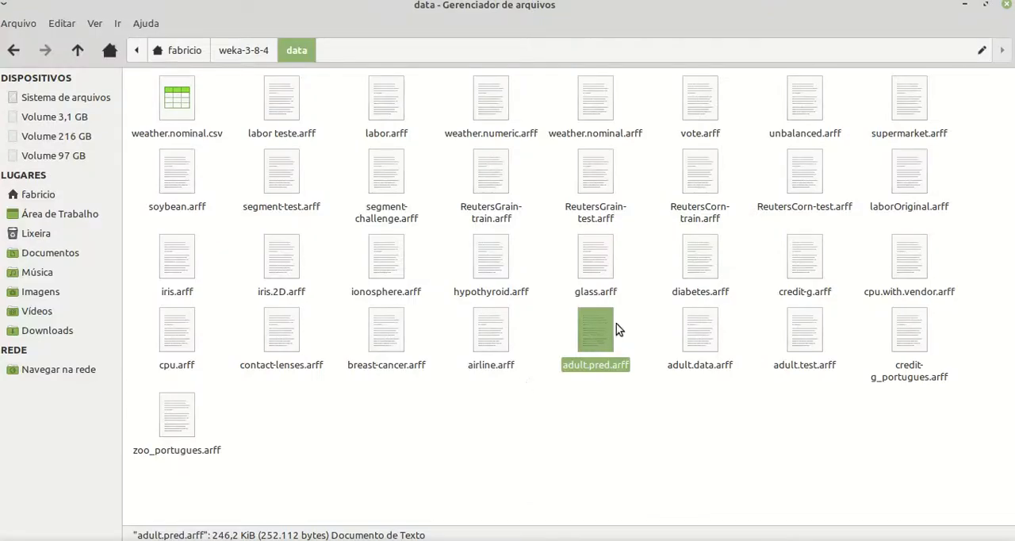
{"action": "left_click", "coordinate": [698, 341]}
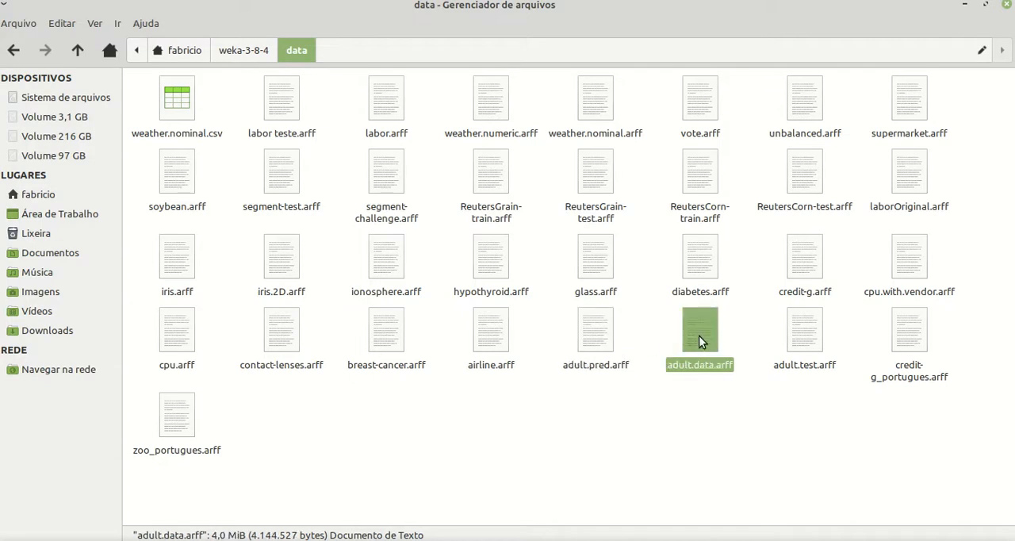
{"action": "left_click", "coordinate": [798, 332]}
{"action": "double_click", "coordinate": [696, 336]}
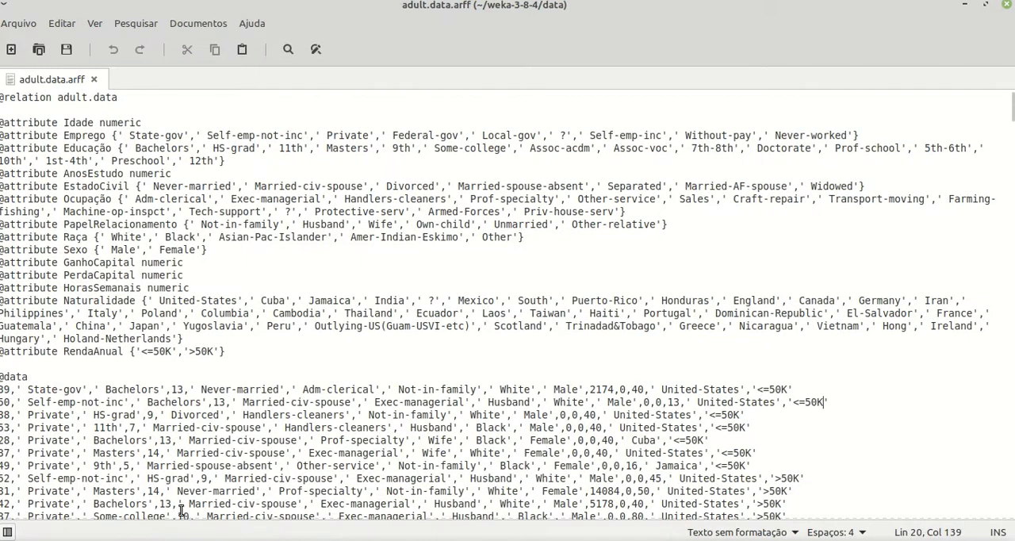
{"action": "left_click_drag", "start_coordinate": [753, 389], "coordinate": [795, 387]}
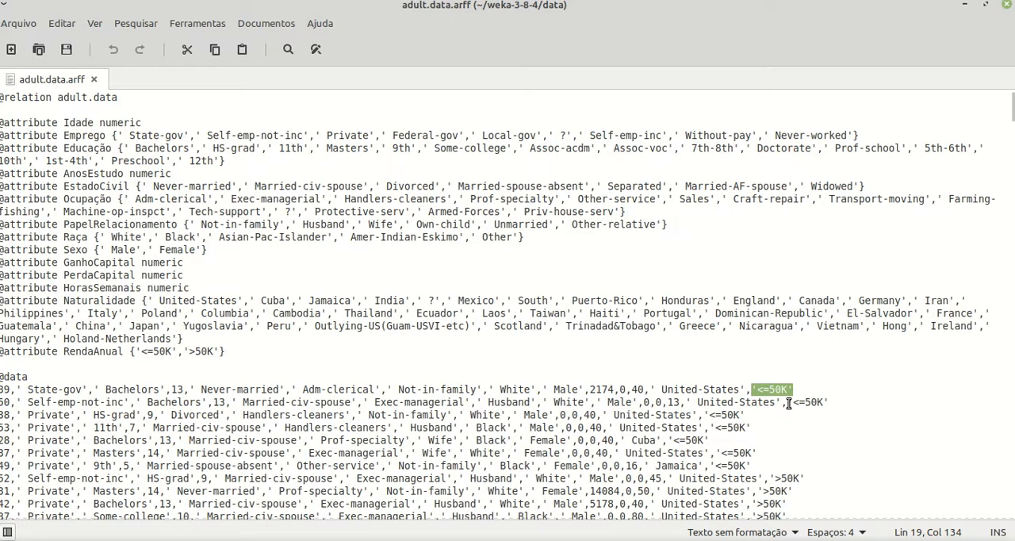
{"action": "left_click", "coordinate": [788, 402]}
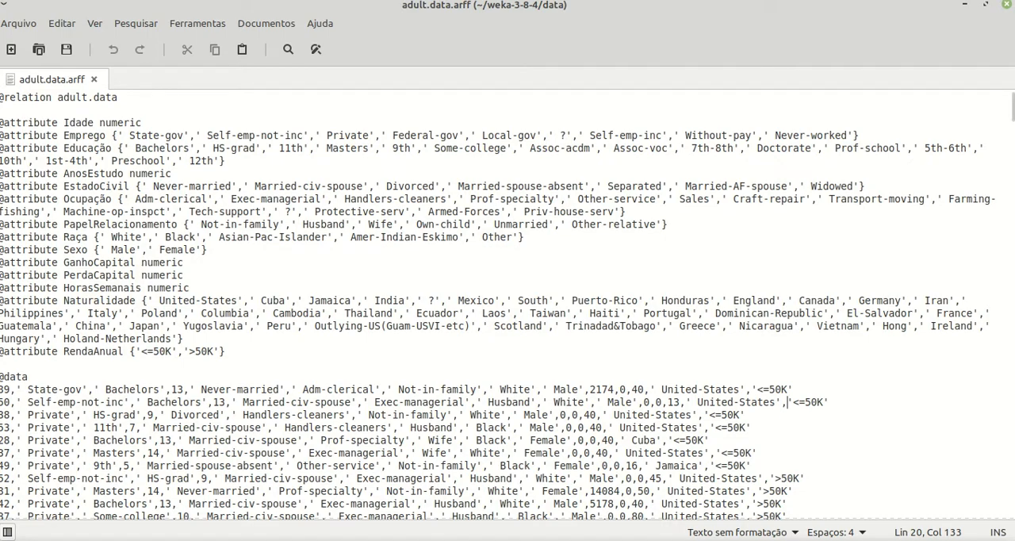
Switch back to Weka Explorer and load adult.data.arff from the weka-3-8-4/data folder
{"action": "key", "text": "alt+Tab"}
{"action": "left_click", "coordinate": [50, 55]}
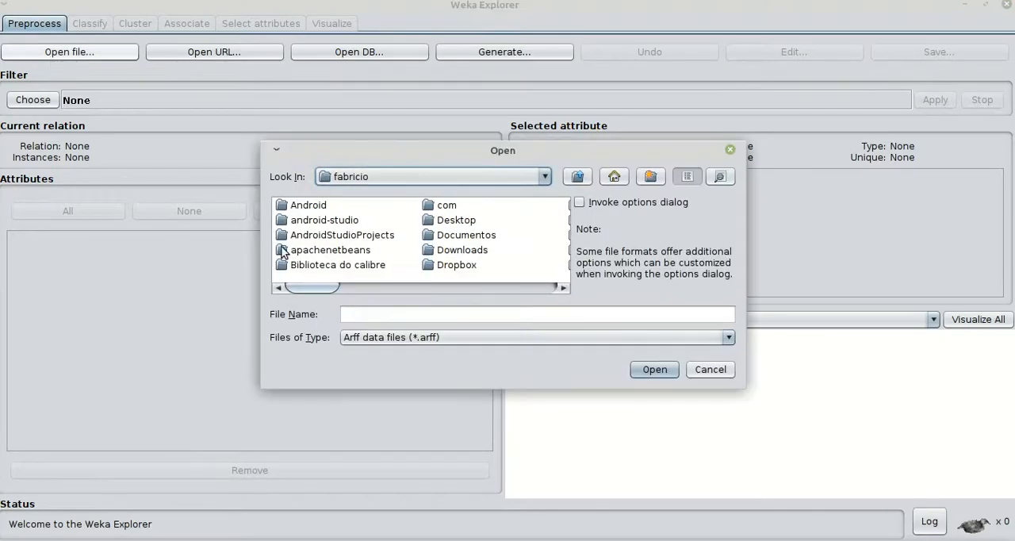
{"action": "left_click_drag", "start_coordinate": [324, 286], "coordinate": [637, 311]}
{"action": "left_click", "coordinate": [481, 208]}
{"action": "double_click", "coordinate": [481, 208]}
{"action": "double_click", "coordinate": [312, 219]}
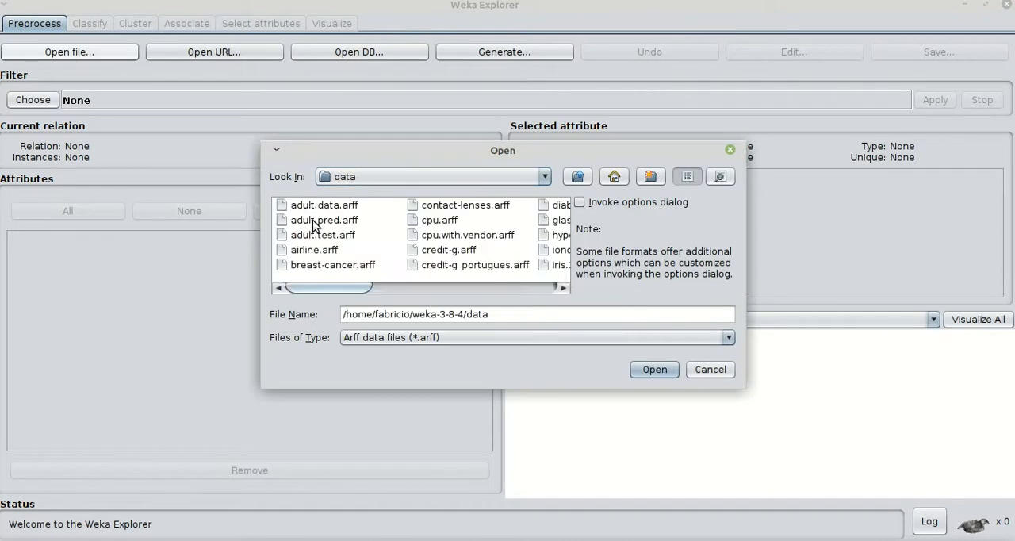
{"action": "double_click", "coordinate": [324, 206]}
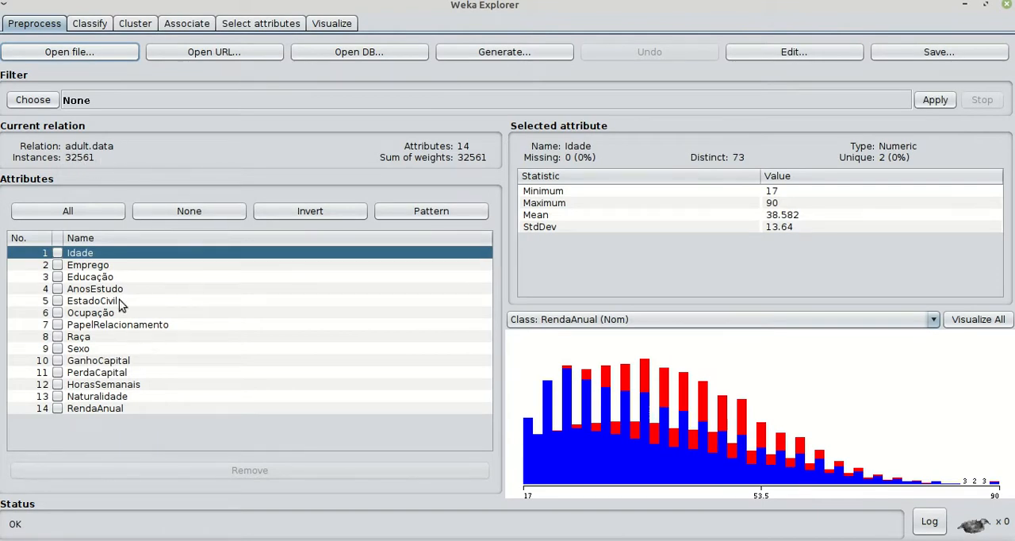
Examine the statistics and charts of attributes such as Emprego, EstadoCivil, PapelRelacionamento, HorasSemanais and Educação
{"action": "left_click", "coordinate": [85, 268]}
{"action": "left_click", "coordinate": [87, 277]}
{"action": "left_click", "coordinate": [89, 301]}
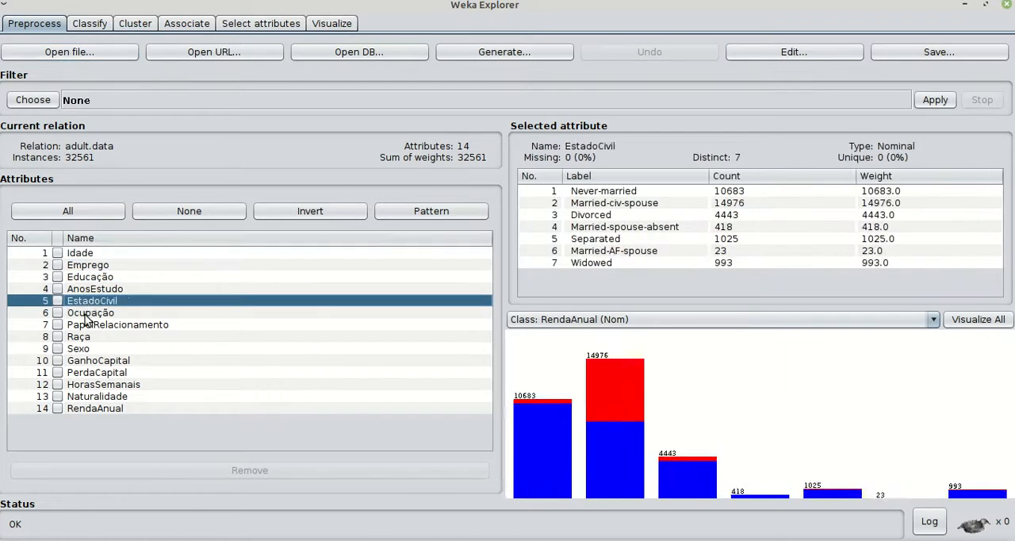
{"action": "left_click", "coordinate": [85, 324]}
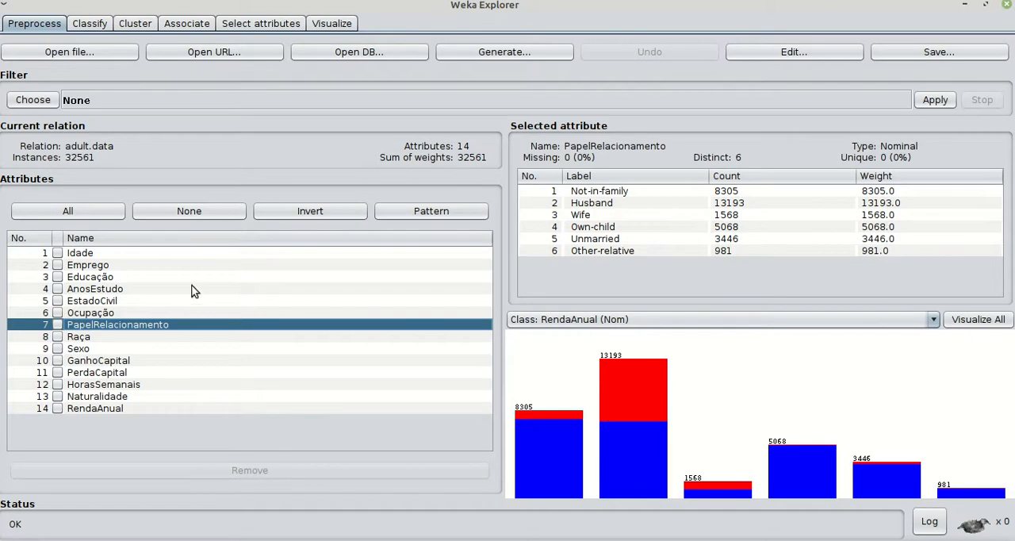
{"action": "left_click", "coordinate": [89, 384]}
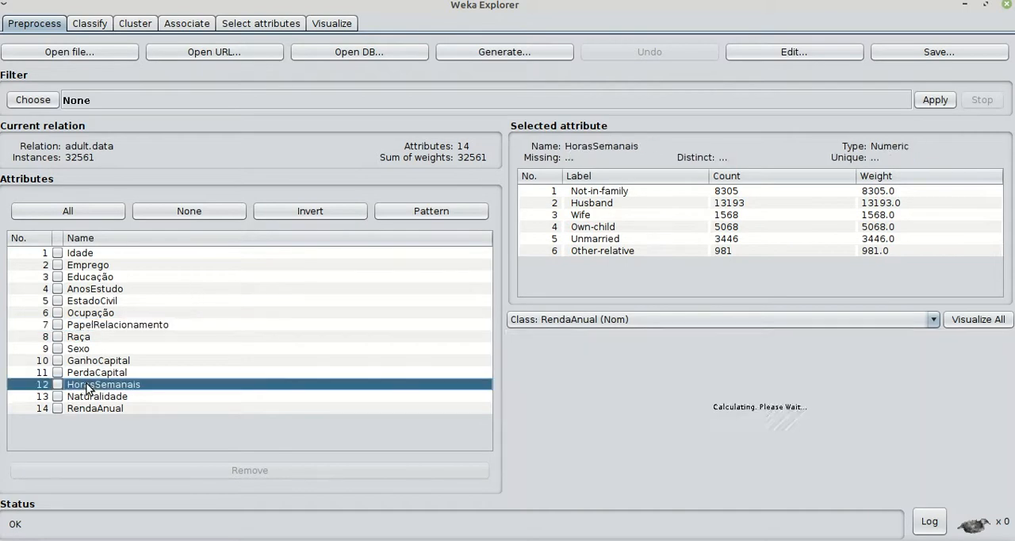
{"action": "left_click", "coordinate": [80, 279]}
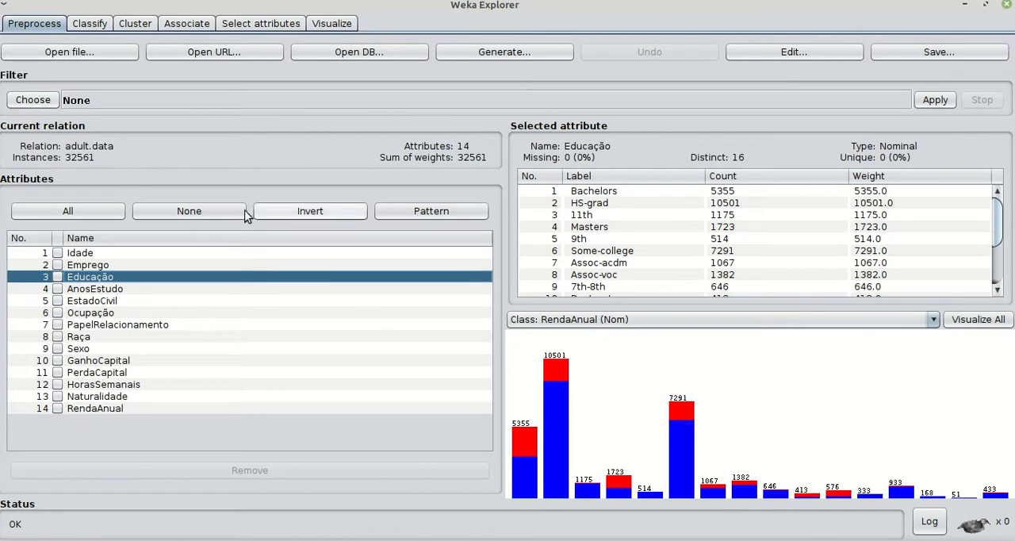
Load adult.test.arff, inspect its RendaAnual column in the data viewer and close the viewer without changes
{"action": "left_click", "coordinate": [57, 52]}
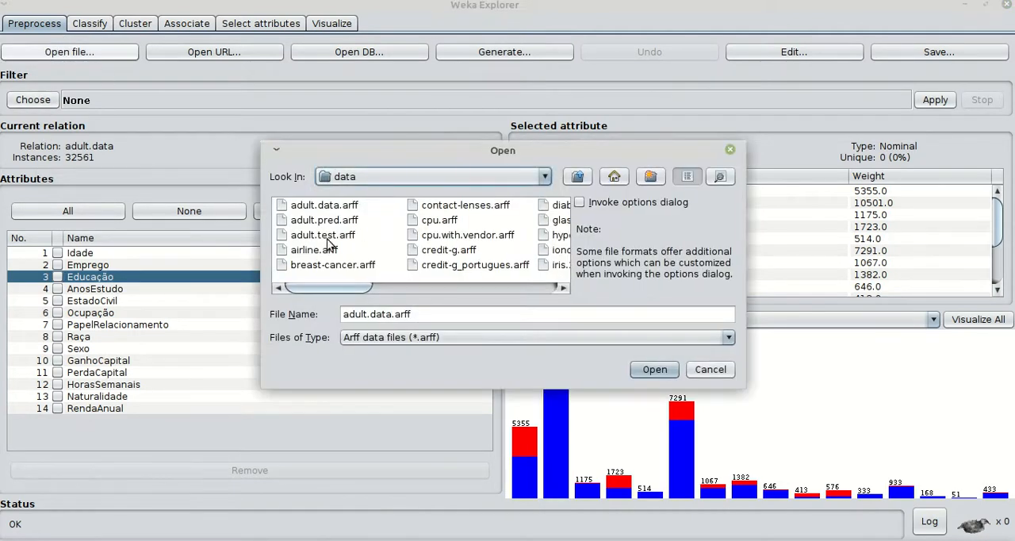
{"action": "double_click", "coordinate": [307, 236]}
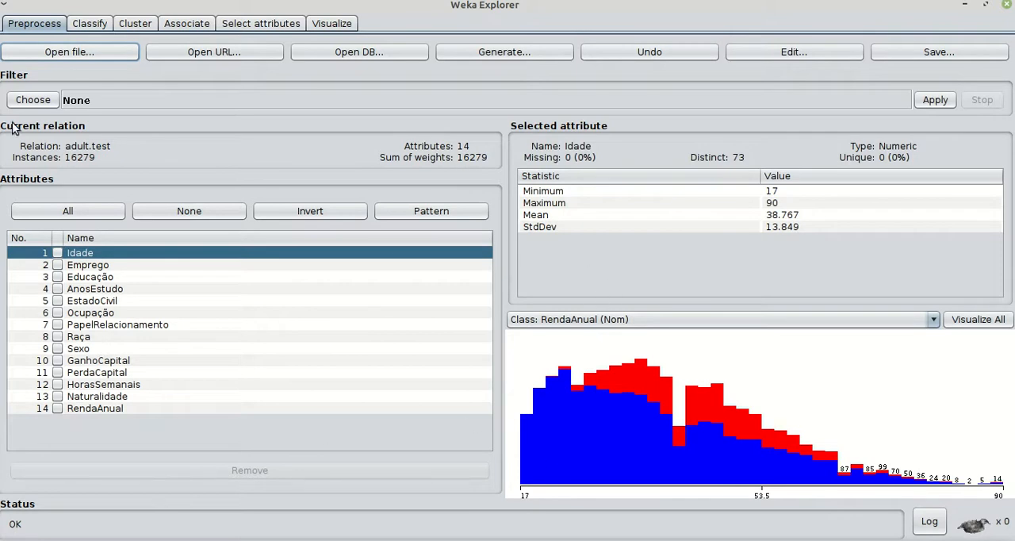
{"action": "left_click", "coordinate": [787, 55]}
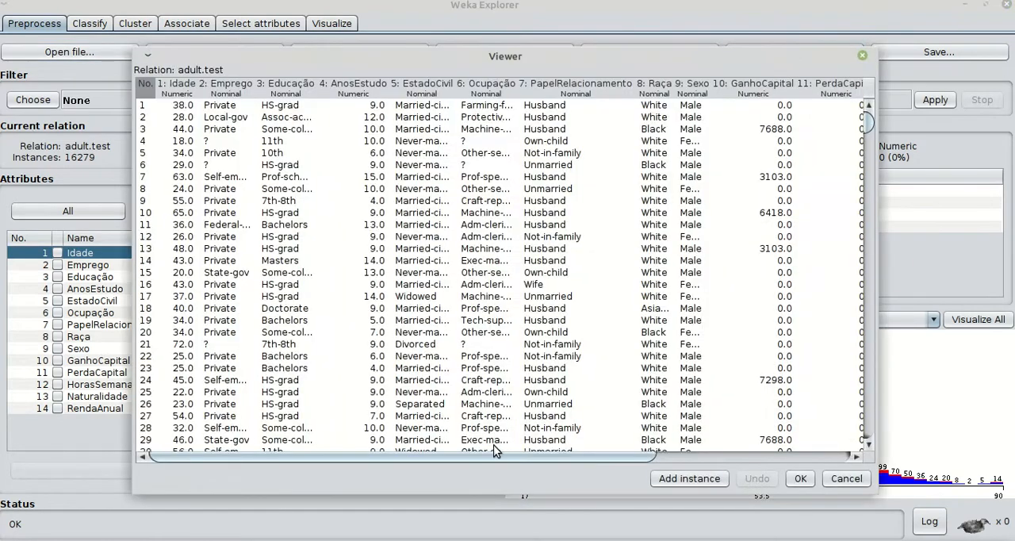
{"action": "left_click_drag", "start_coordinate": [489, 455], "coordinate": [684, 455]}
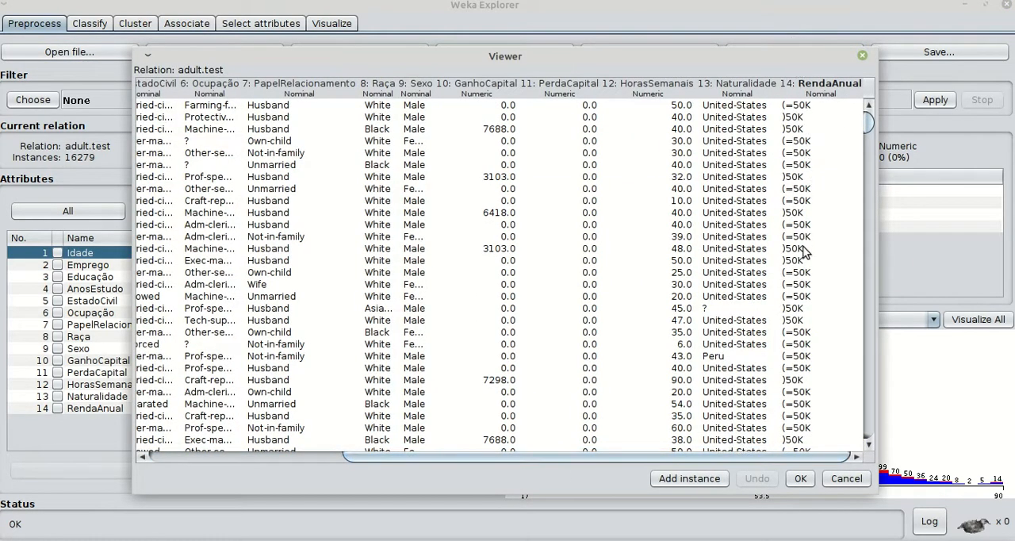
{"action": "left_click", "coordinate": [845, 478]}
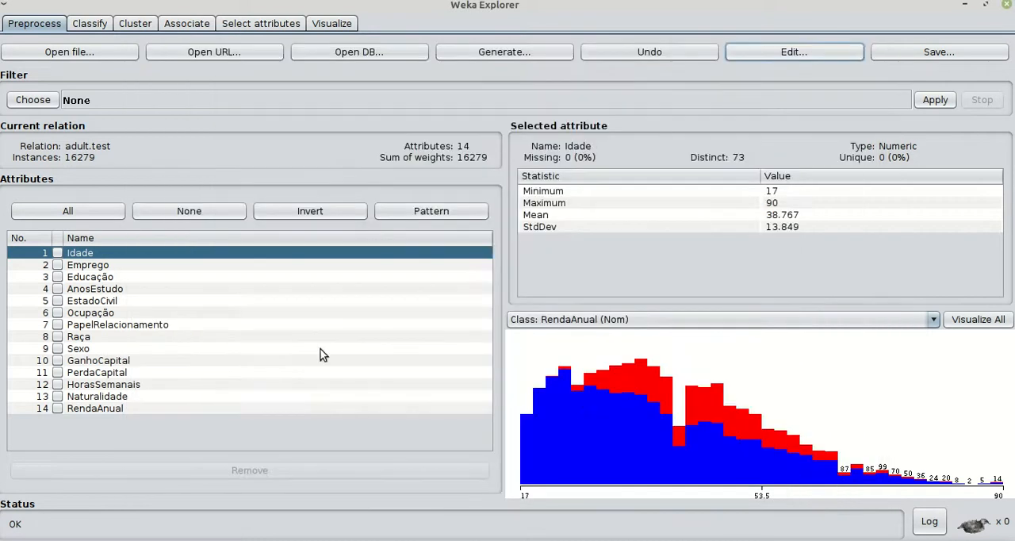
Load adult.pred.arff from the data folder as the current dataset
{"action": "left_click", "coordinate": [39, 56]}
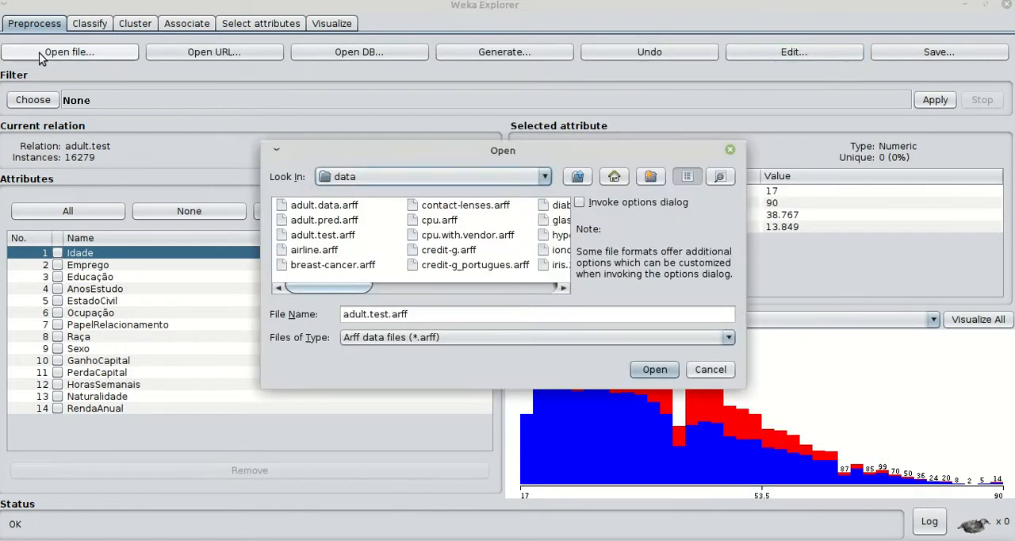
{"action": "double_click", "coordinate": [325, 221]}
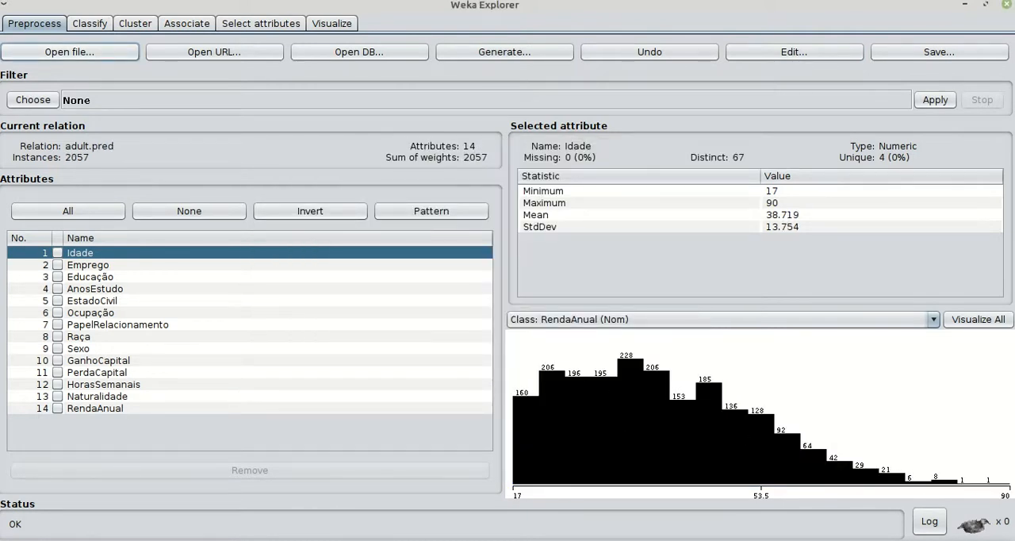
Switch to the file manager, open adult.pred.arff in the text editor, examine the last value of its data rows and close the editor
{"action": "key", "text": "alt+Tab"}
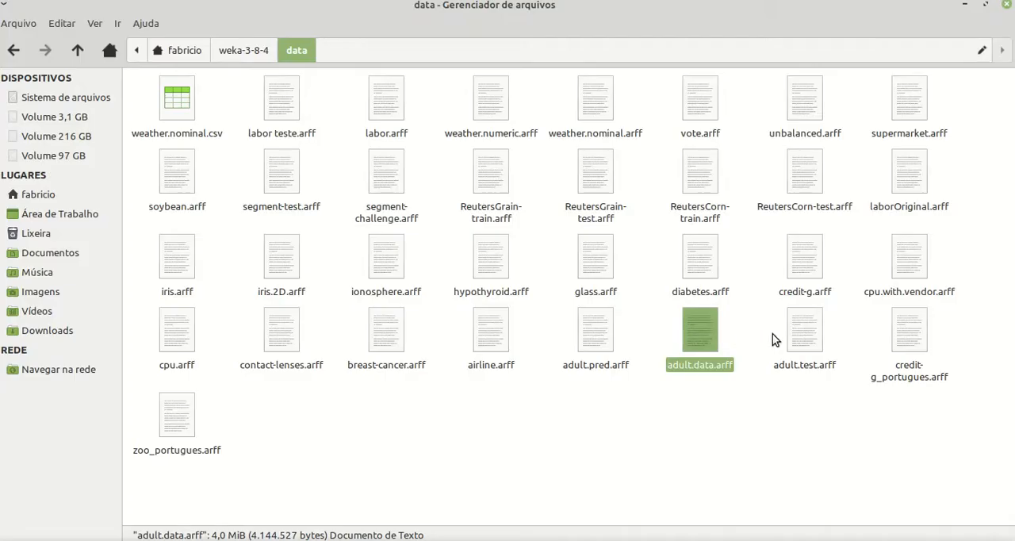
{"action": "left_click", "coordinate": [590, 342]}
{"action": "double_click", "coordinate": [590, 342]}
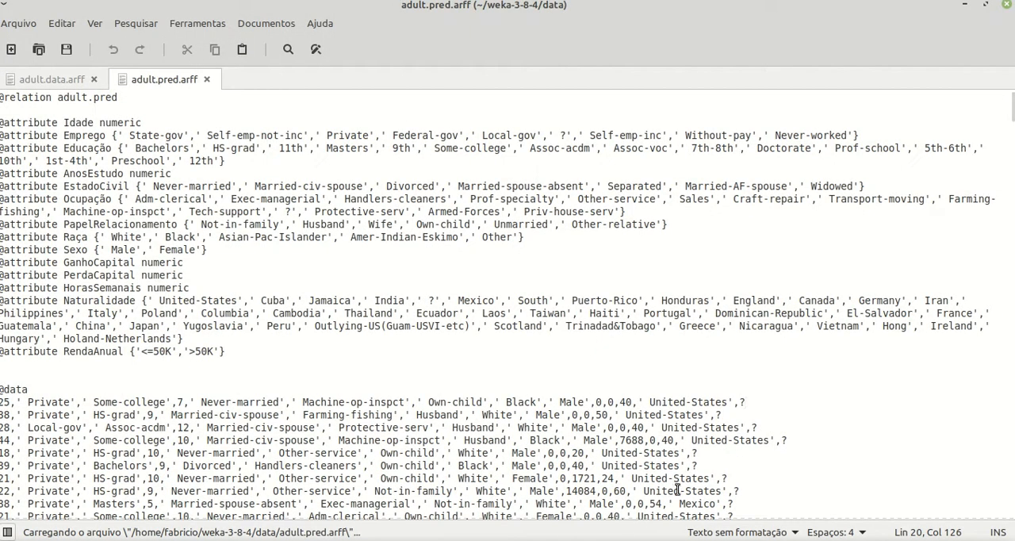
{"action": "left_click_drag", "start_coordinate": [737, 403], "coordinate": [796, 443]}
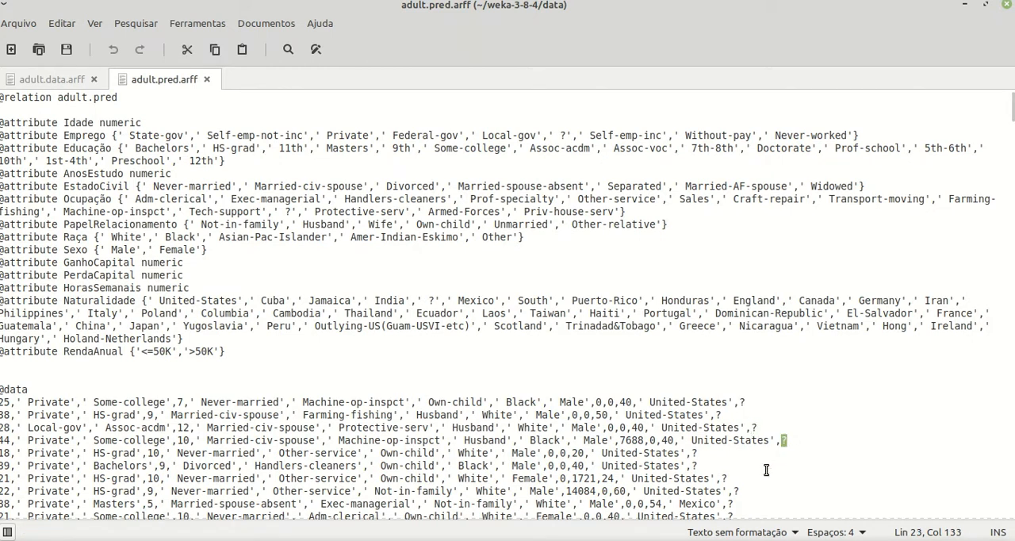
{"action": "left_click", "coordinate": [1007, 6]}
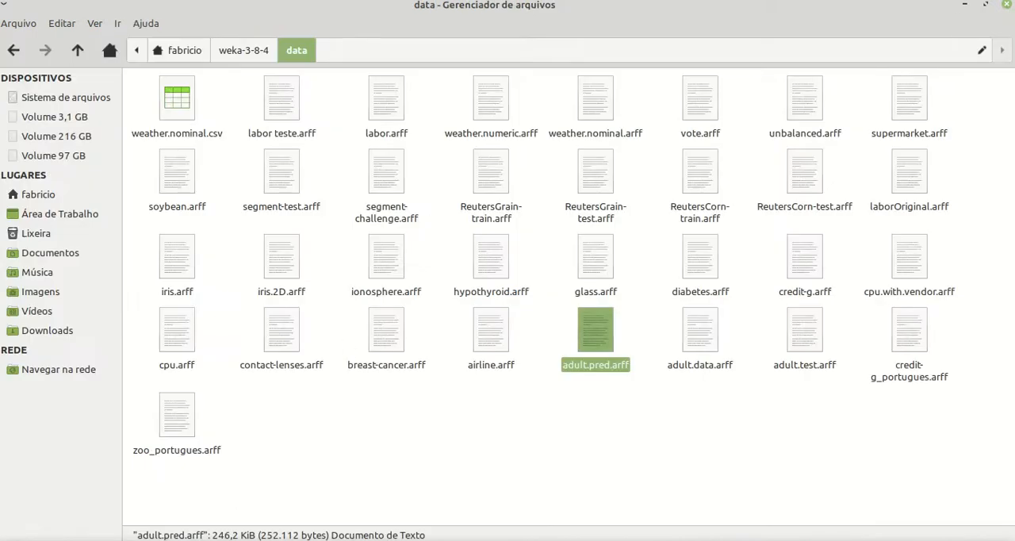
Return to Weka Explorer and examine adult.pred's RendaAnual column in the data viewer, followed by that attribute's statistics
{"action": "key", "text": "alt+Tab"}
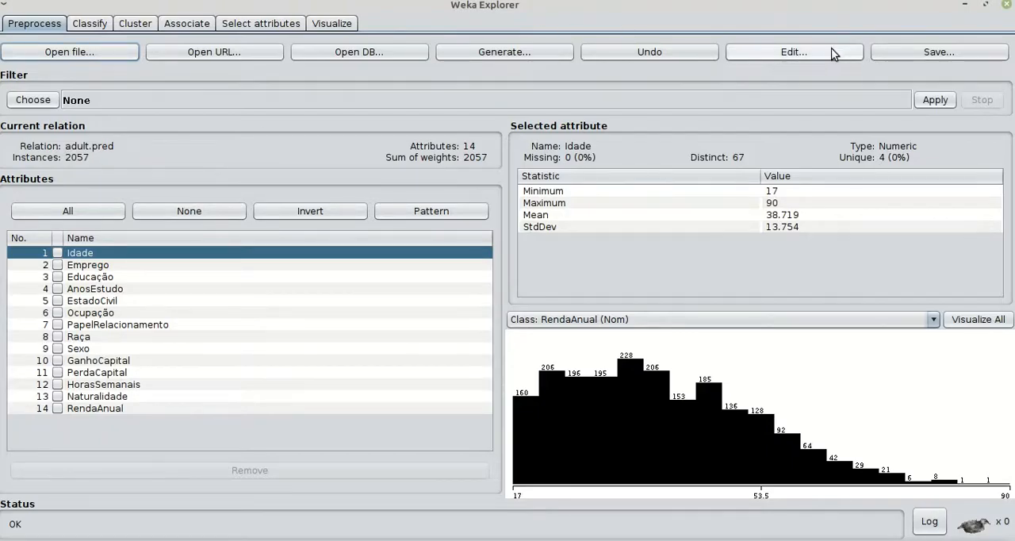
{"action": "left_click", "coordinate": [806, 54]}
{"action": "left_click_drag", "start_coordinate": [558, 452], "coordinate": [756, 454]}
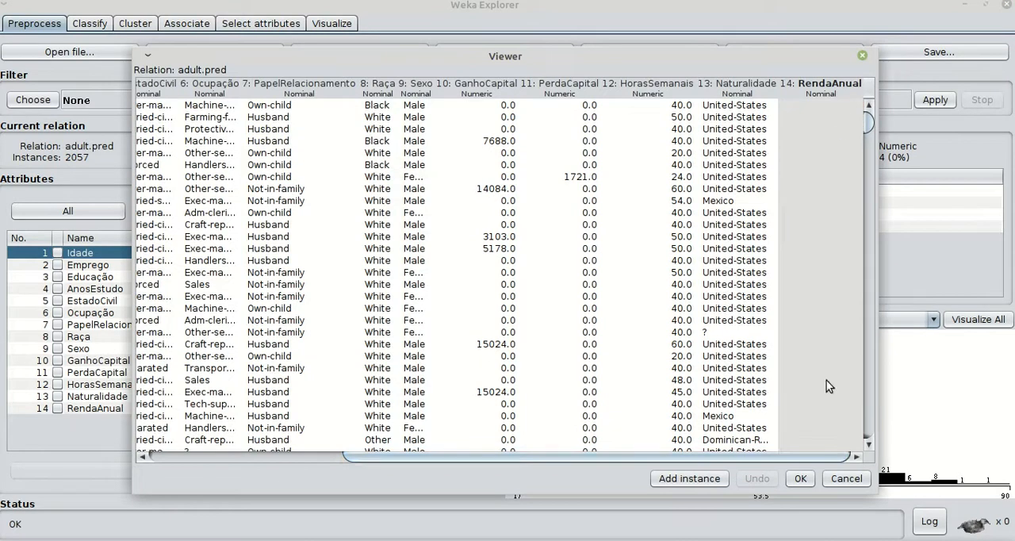
{"action": "left_click", "coordinate": [846, 478]}
{"action": "left_click", "coordinate": [113, 410]}
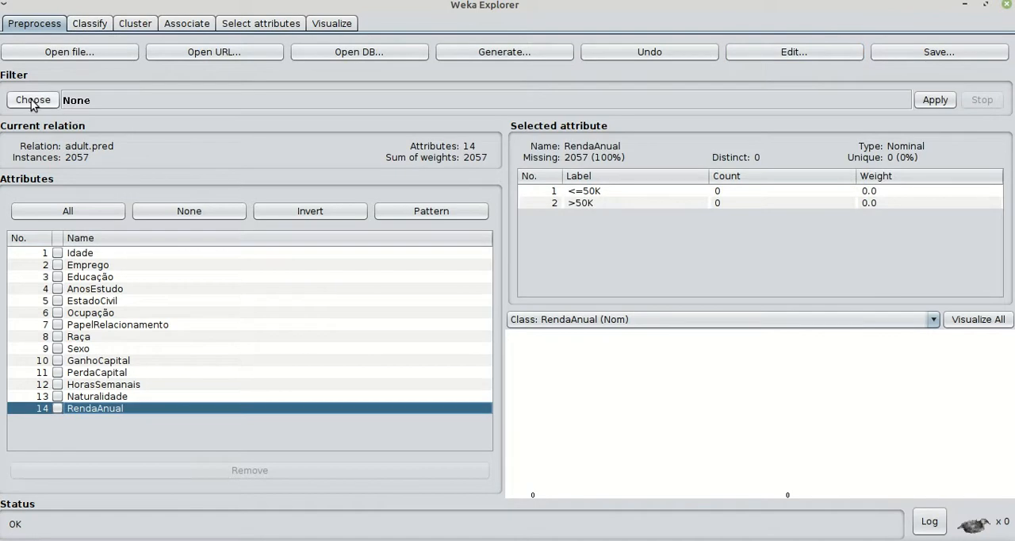
Load adult.data.arff again and run the ZeroR classifier on RendaAnual with 10-fold cross-validation
{"action": "left_click", "coordinate": [69, 51]}
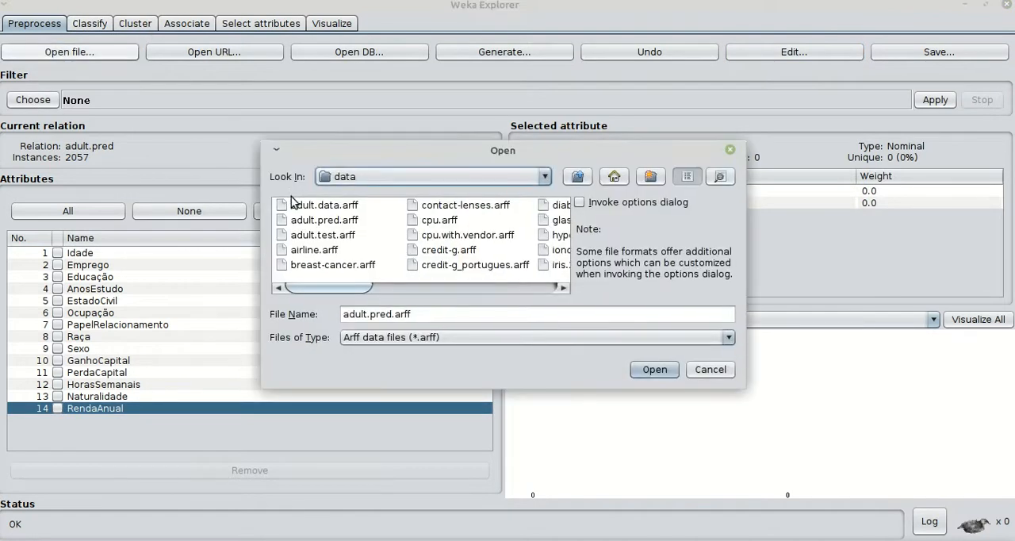
{"action": "double_click", "coordinate": [299, 207]}
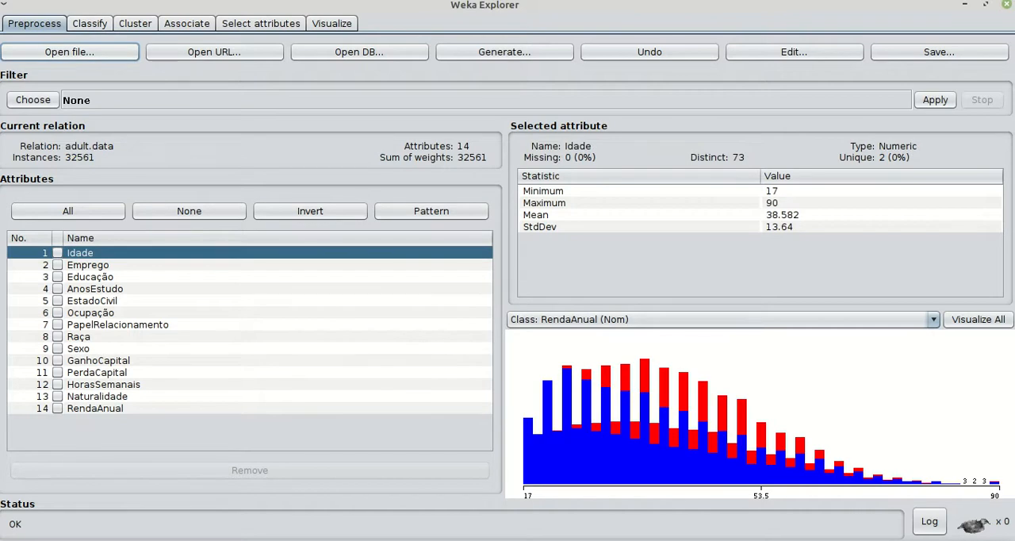
{"action": "left_click", "coordinate": [89, 21]}
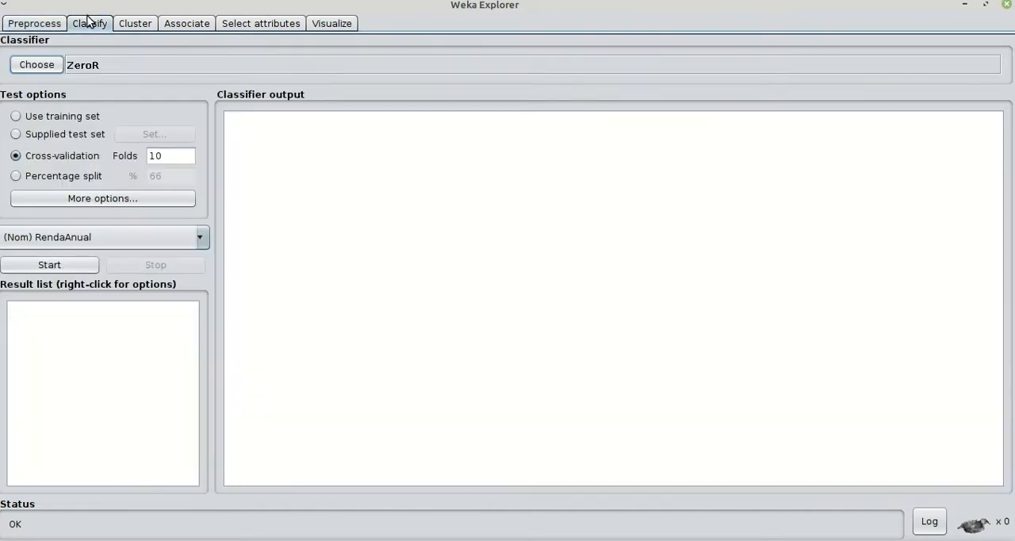
{"action": "left_click", "coordinate": [48, 265]}
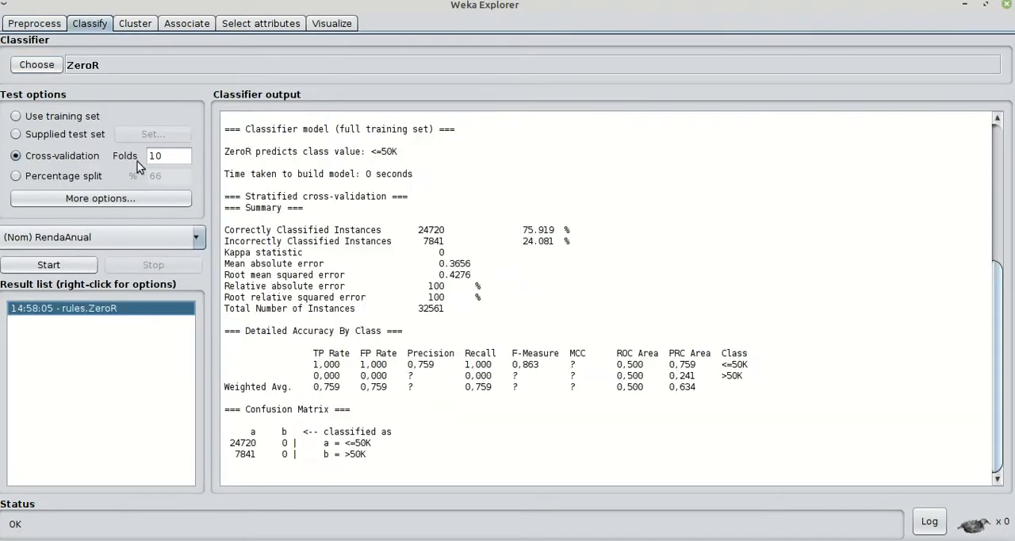
Choose the BayesNet classifier from the bayes group and run it on RendaAnual with 10-fold cross-validation
{"action": "left_click", "coordinate": [29, 65]}
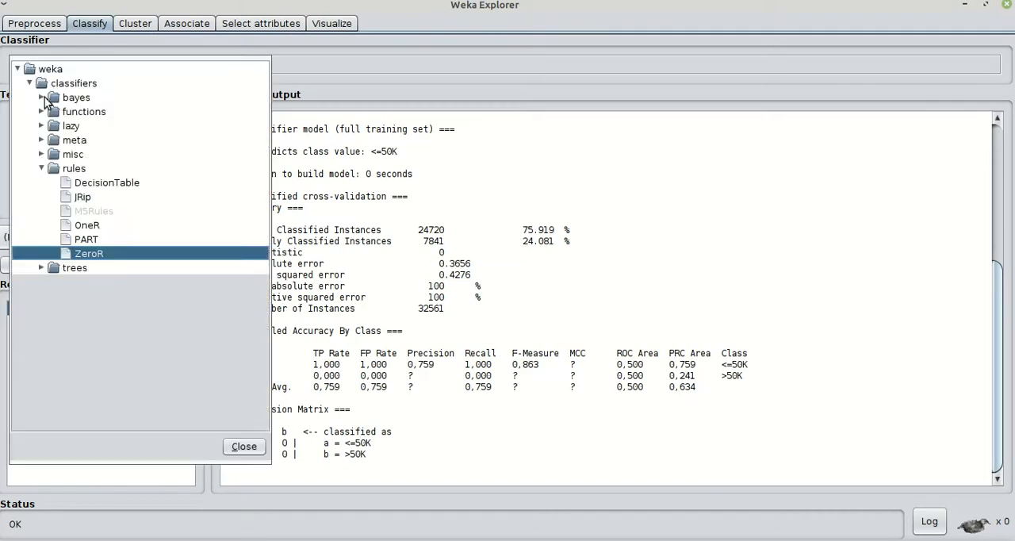
{"action": "left_click", "coordinate": [42, 98]}
{"action": "left_click", "coordinate": [95, 113]}
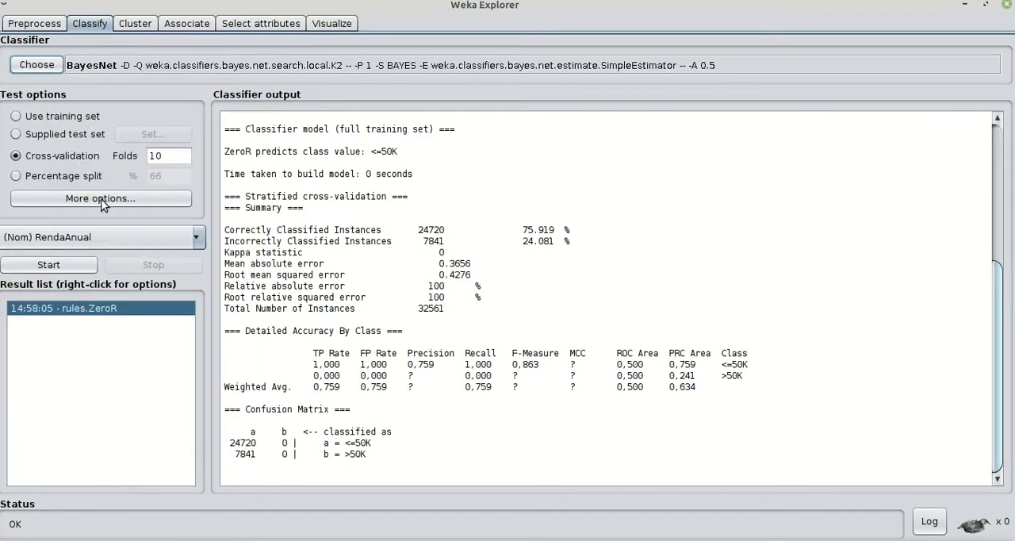
{"action": "left_click", "coordinate": [70, 261]}
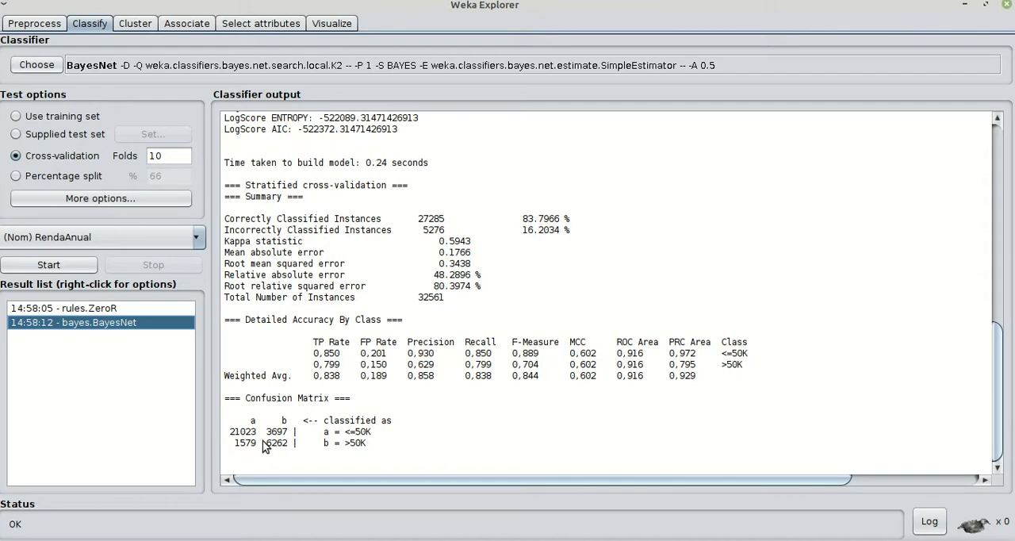
Examine the class distribution of RendaAnual in the loaded adult.data dataset, then return to the BayesNet classification results
{"action": "left_click", "coordinate": [36, 24]}
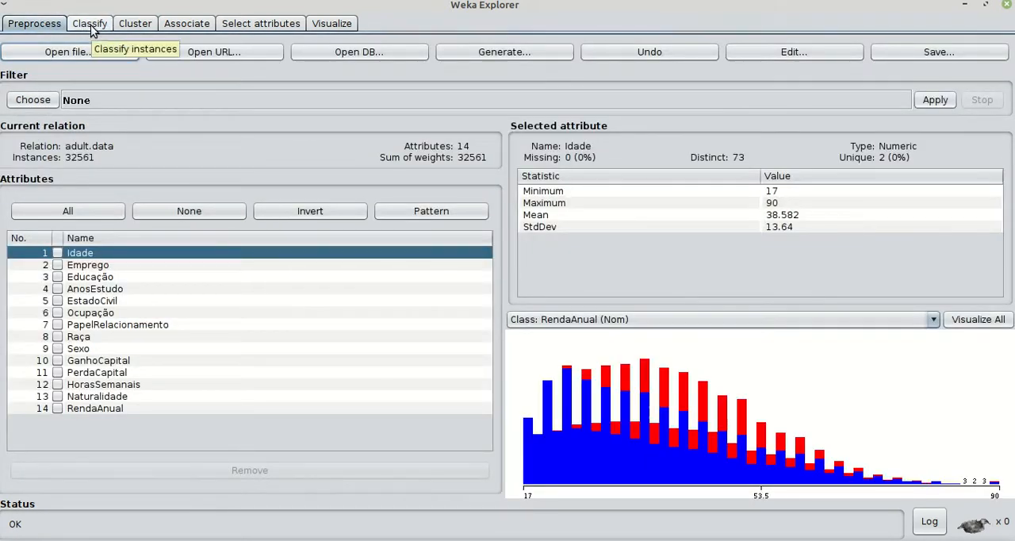
{"action": "left_click", "coordinate": [91, 409]}
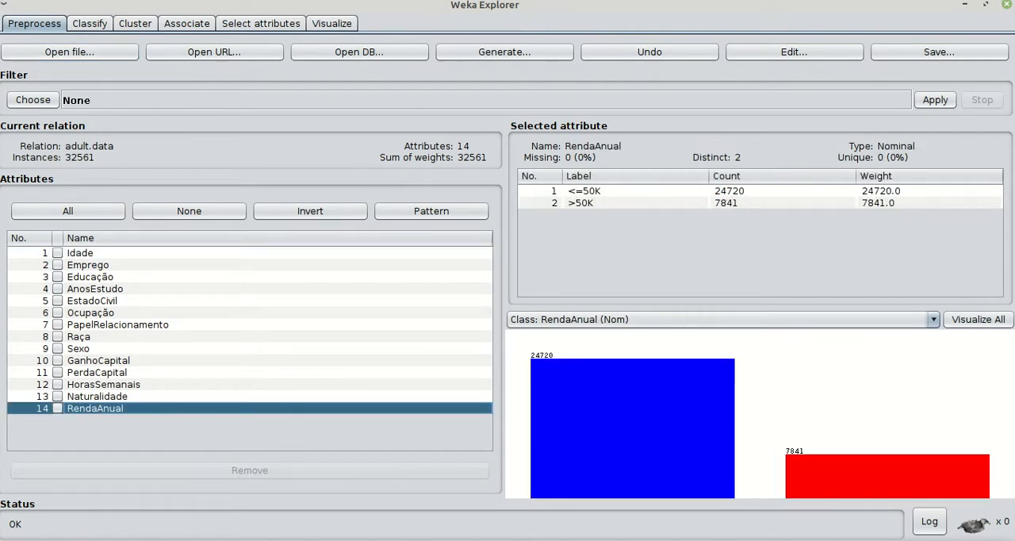
{"action": "left_click", "coordinate": [102, 23]}
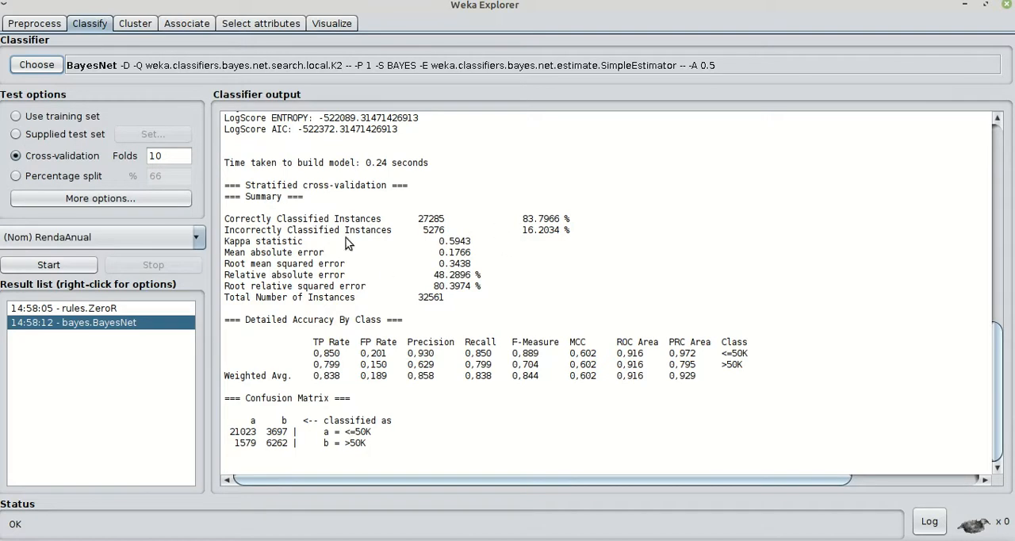
Supply adult.test.arff as the test set and run BayesNet on RendaAnual against it
{"action": "left_click", "coordinate": [31, 137]}
{"action": "left_click", "coordinate": [177, 133]}
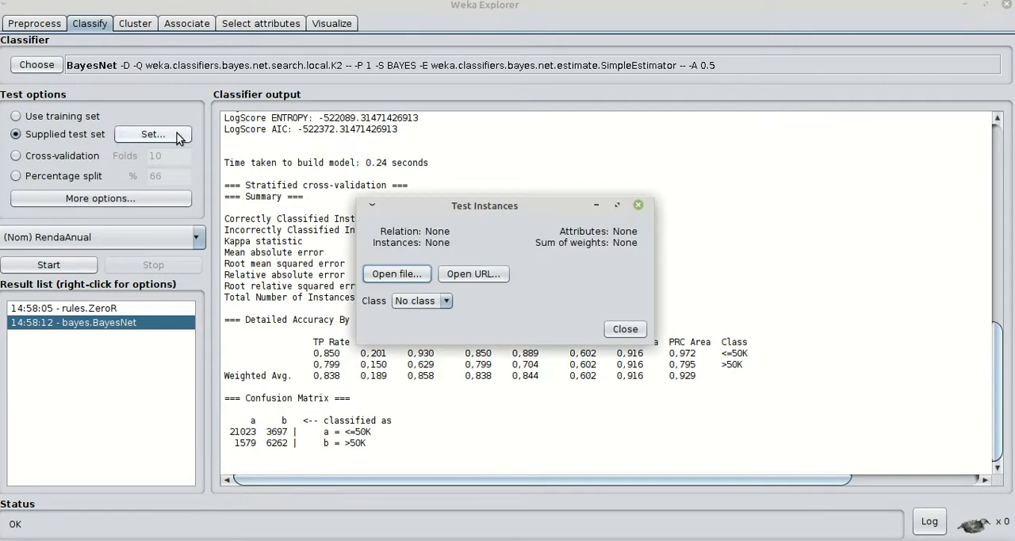
{"action": "left_click", "coordinate": [418, 278]}
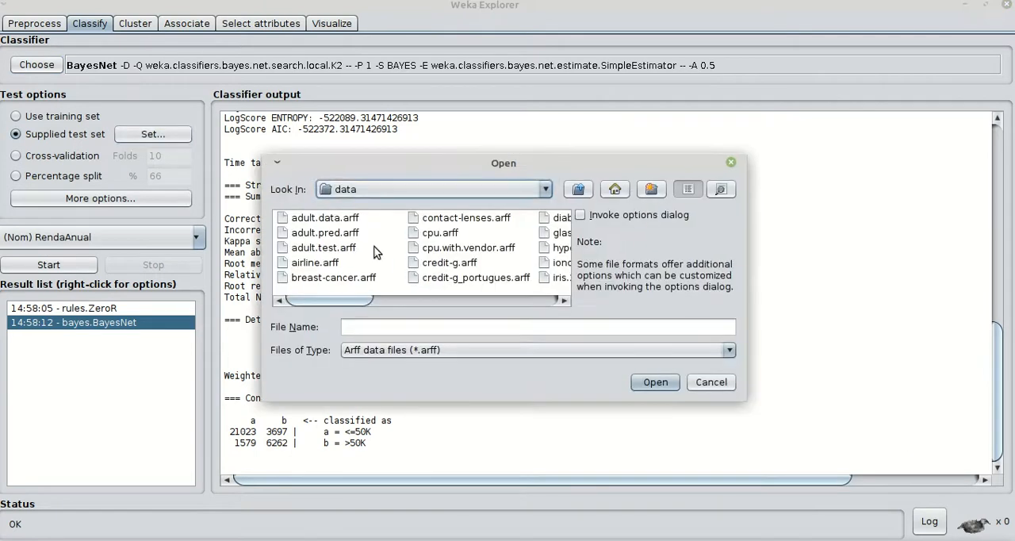
{"action": "left_click", "coordinate": [321, 248]}
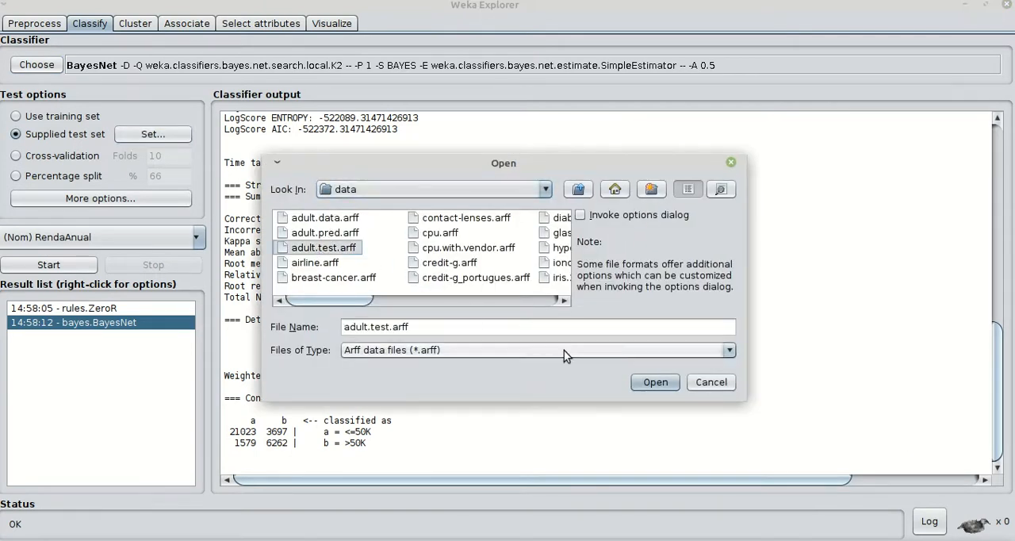
{"action": "left_click", "coordinate": [640, 382]}
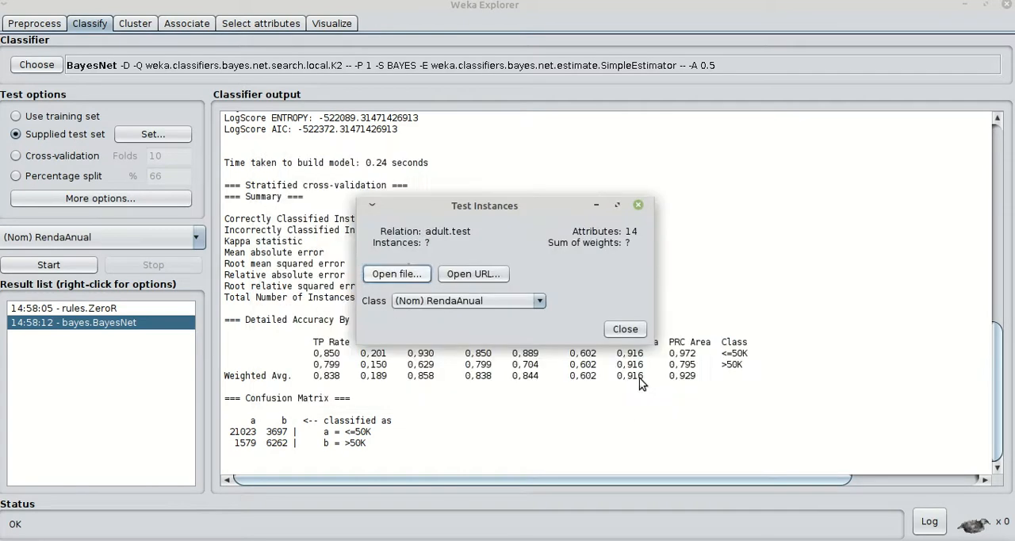
{"action": "left_click", "coordinate": [623, 328]}
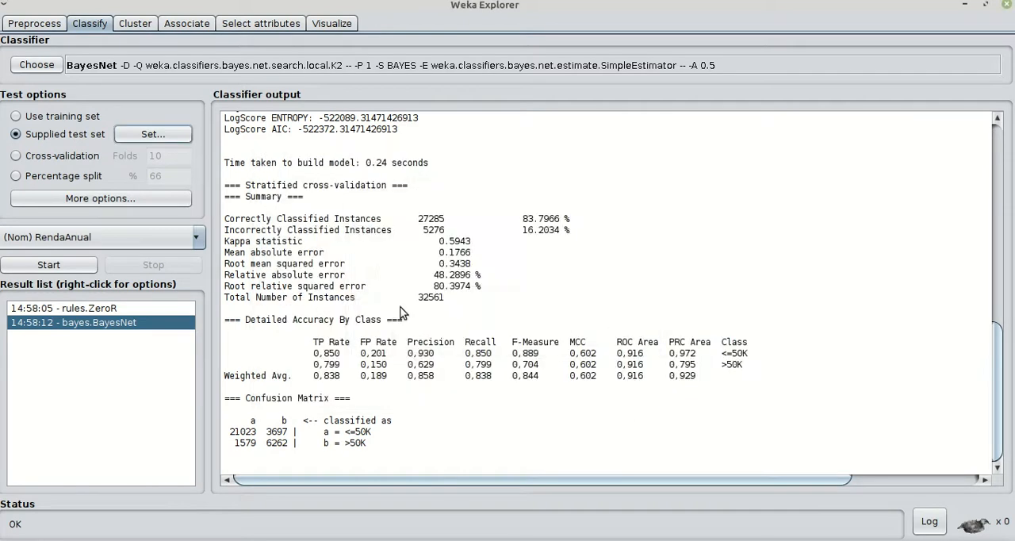
{"action": "left_click", "coordinate": [69, 269]}
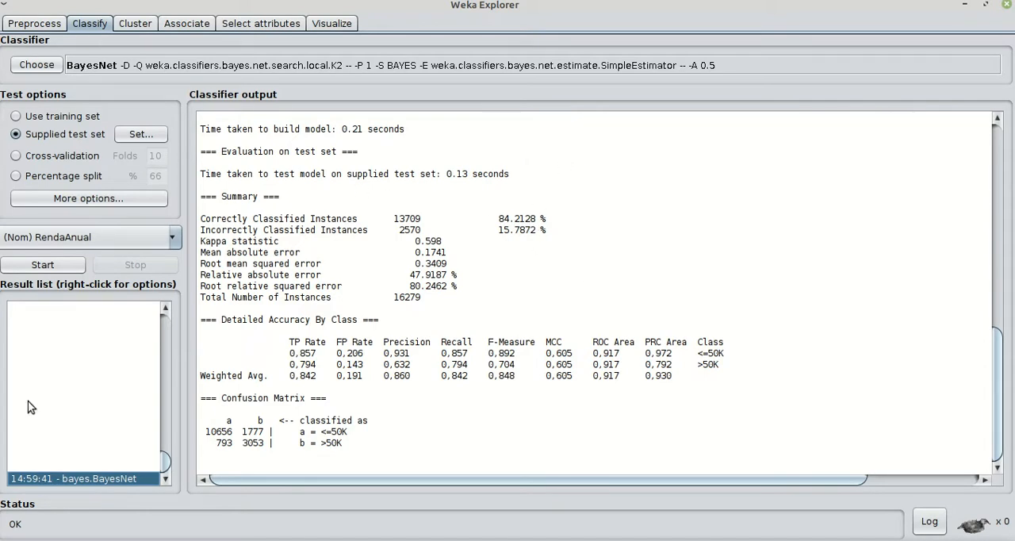
Save the latest BayesNet result's model as adult1 in the model folder of weka-3-8-4
{"action": "right_click", "coordinate": [101, 482]}
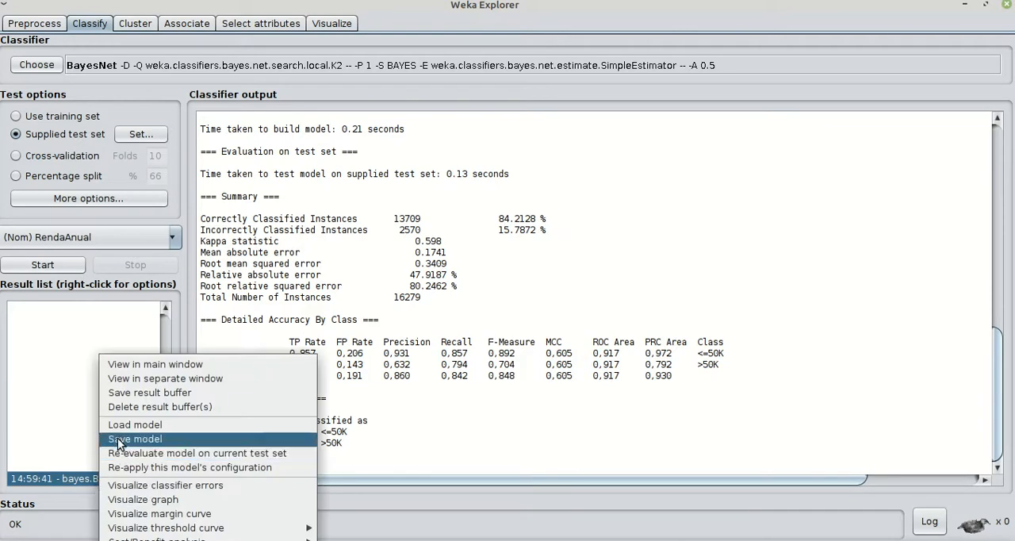
{"action": "left_click", "coordinate": [78, 338]}
{"action": "mouse_move", "coordinate": [165, 461]}
{"action": "left_mouse_down"}
{"action": "mouse_move", "coordinate": [155, 293]}
{"action": "mouse_move", "coordinate": [165, 459]}
{"action": "left_mouse_up"}
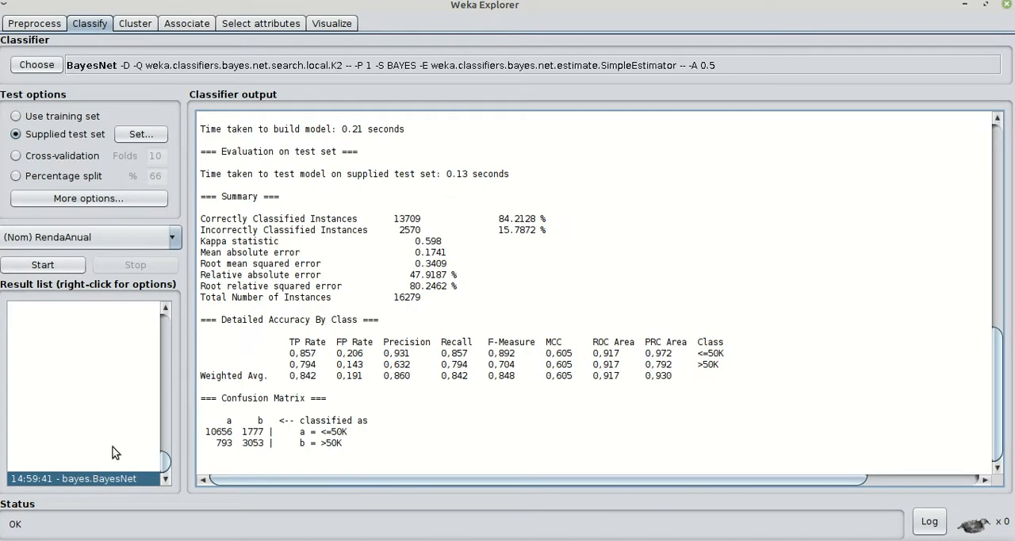
{"action": "right_click", "coordinate": [90, 478]}
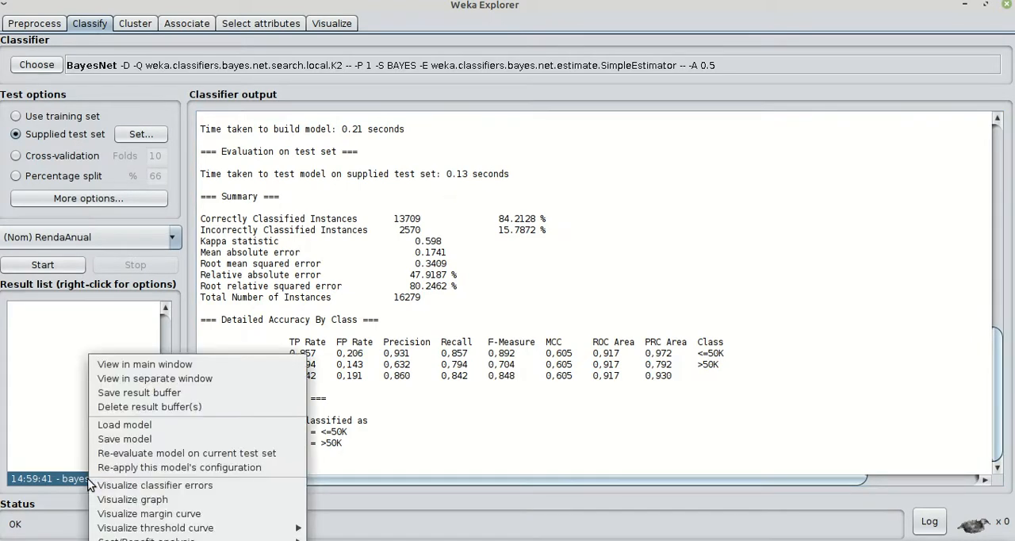
{"action": "left_click", "coordinate": [105, 440]}
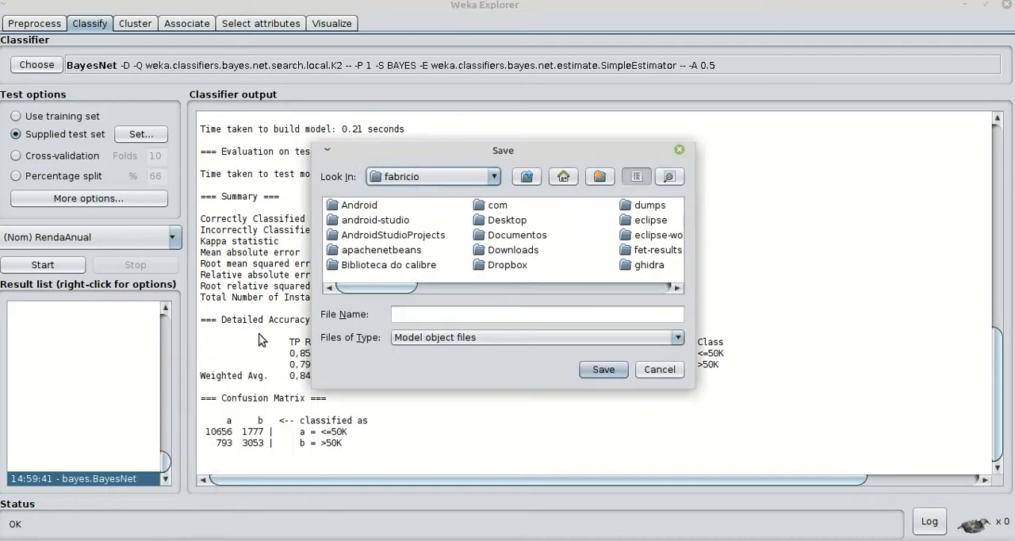
{"action": "left_click_drag", "start_coordinate": [380, 291], "coordinate": [626, 289]}
{"action": "double_click", "coordinate": [593, 205]}
{"action": "double_click", "coordinate": [356, 249]}
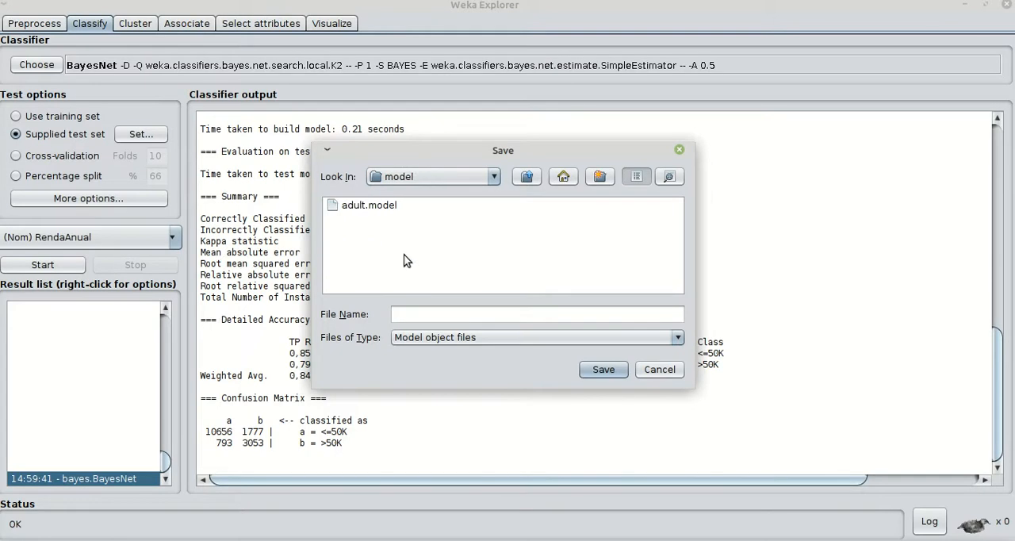
{"action": "left_click", "coordinate": [427, 312]}
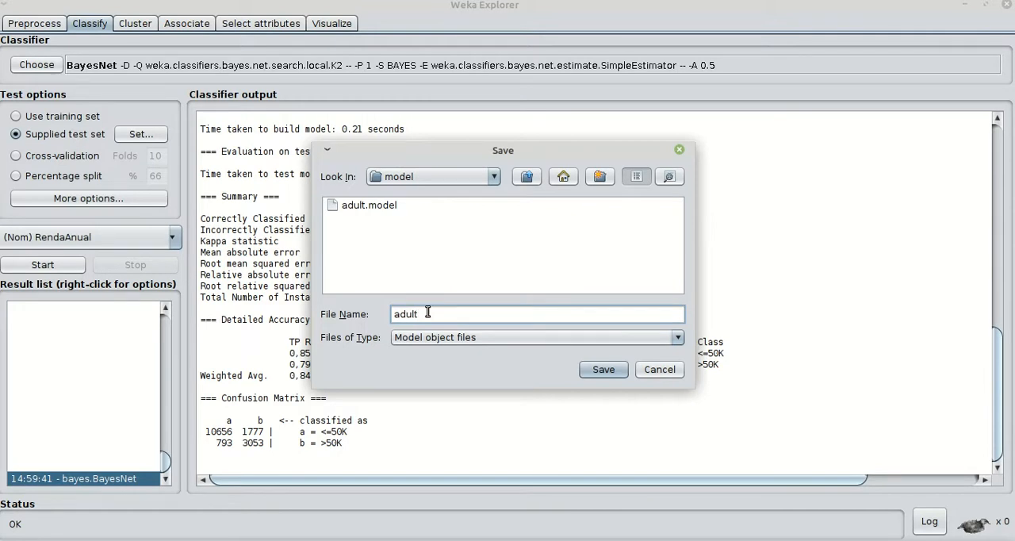
{"action": "left_click", "coordinate": [603, 368]}
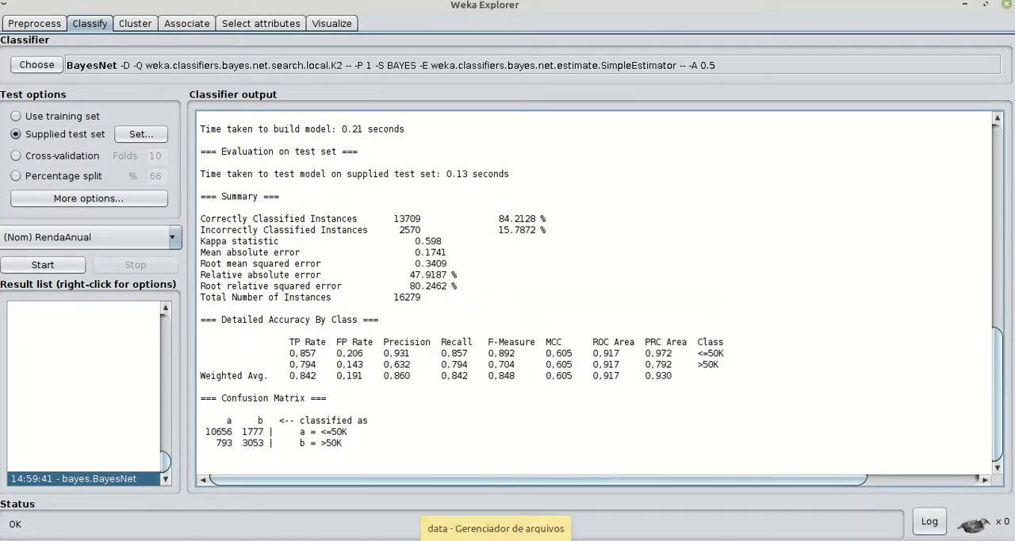
Switch to the file manager, go to the model folder in weka-3-8-4 and try to open adult.model
{"action": "left_click", "coordinate": [483, 528]}
{"action": "left_click", "coordinate": [242, 48]}
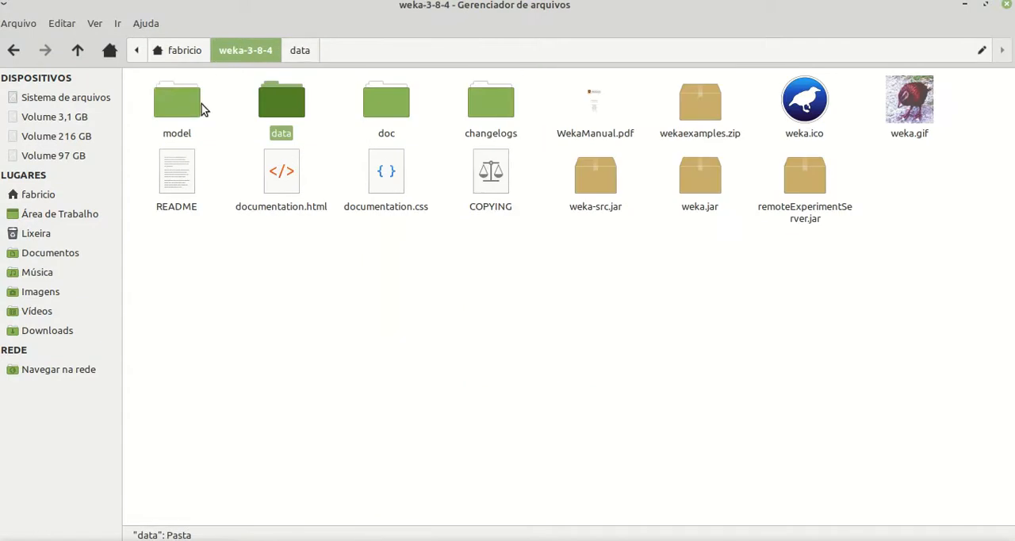
{"action": "left_click", "coordinate": [187, 105]}
{"action": "double_click", "coordinate": [185, 106]}
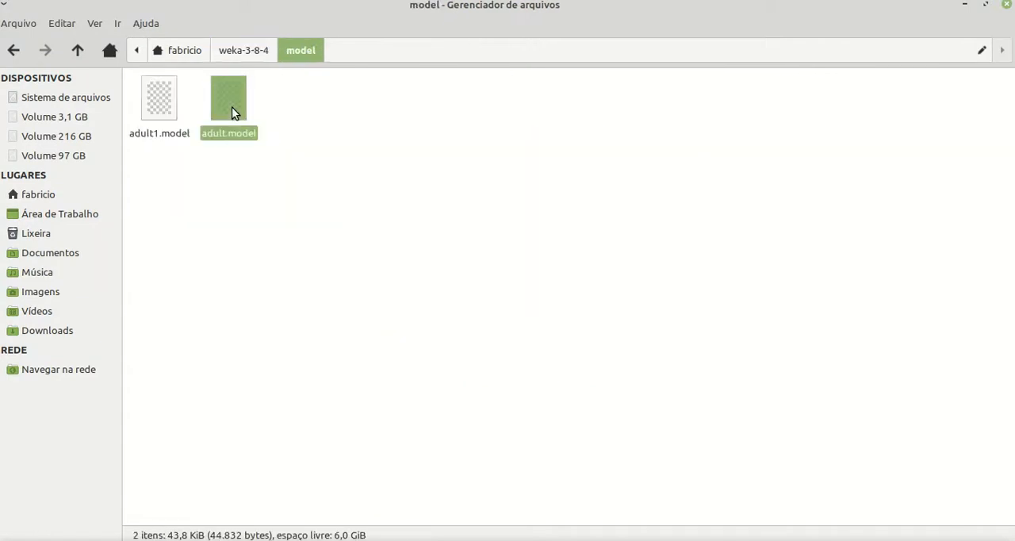
{"action": "double_click", "coordinate": [230, 111]}
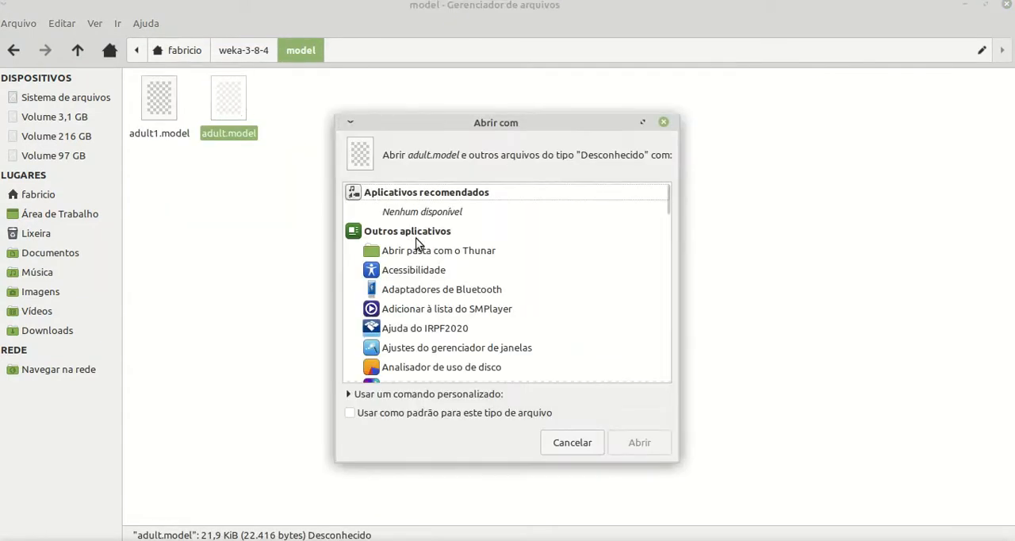
{"action": "left_click", "coordinate": [585, 447]}
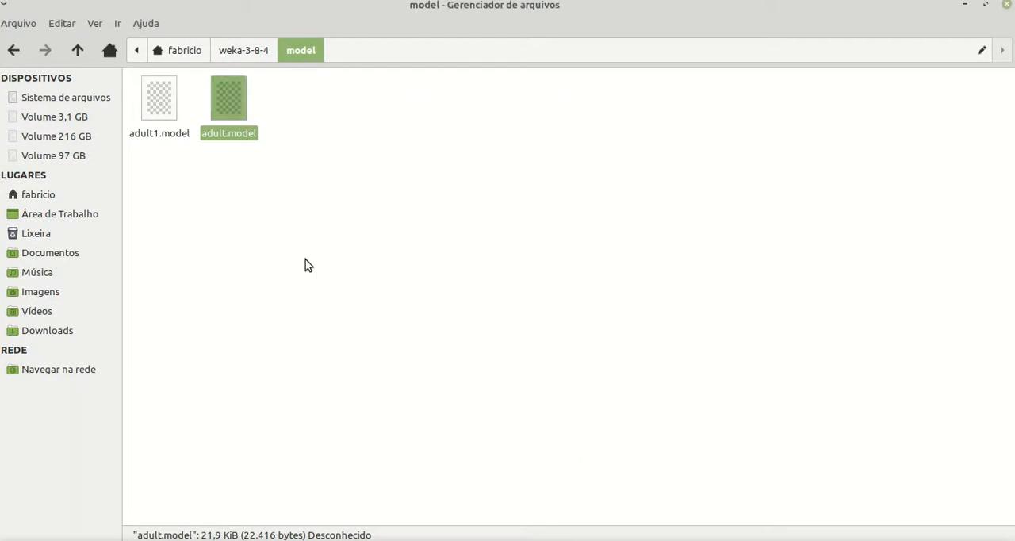
Open adult.model with the text editor, examine its contents and close the editor
{"action": "right_click", "coordinate": [223, 96]}
{"action": "mouse_move", "coordinate": [238, 132]}
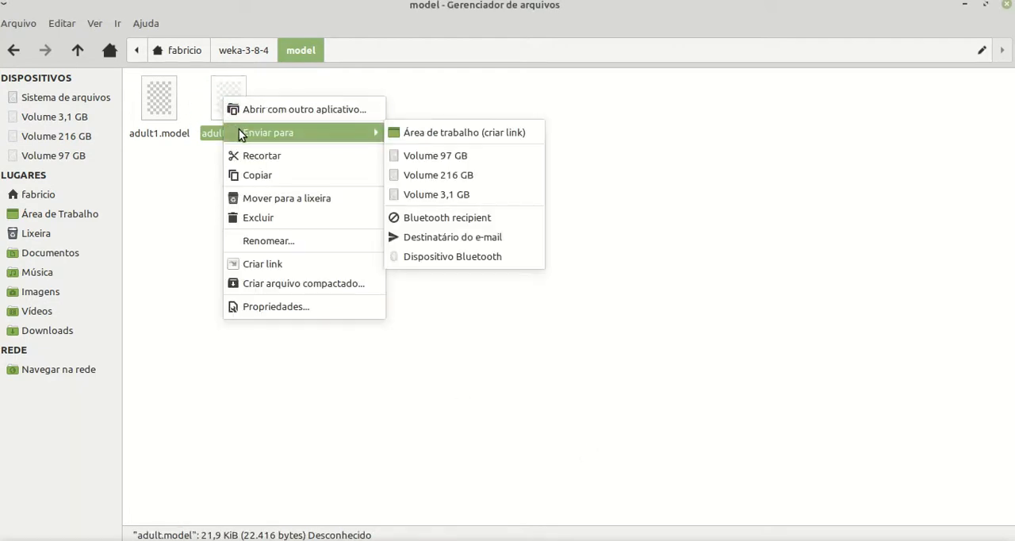
{"action": "left_click", "coordinate": [330, 115]}
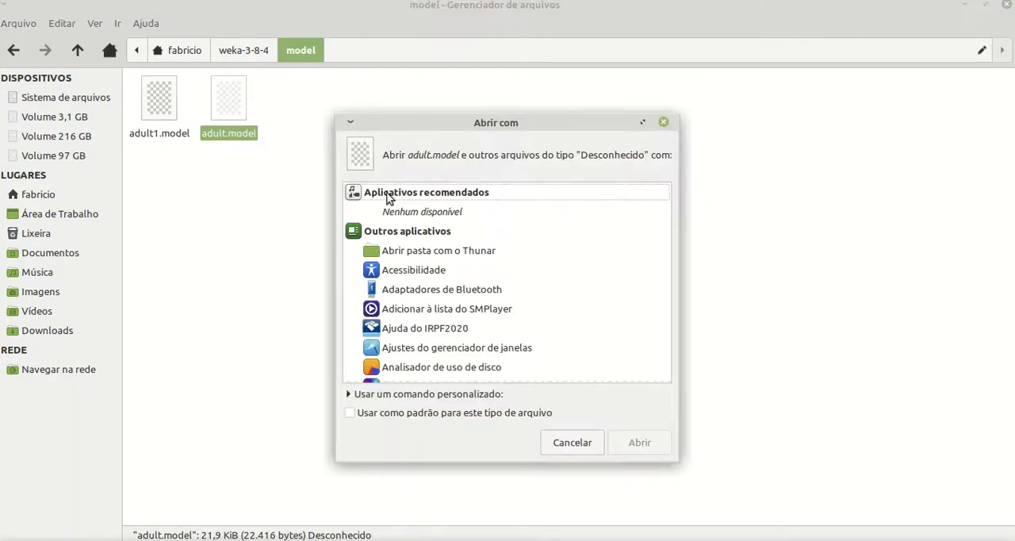
{"action": "scroll", "coordinate": [398, 230], "scroll_direction": "down", "scroll_amount": 5}
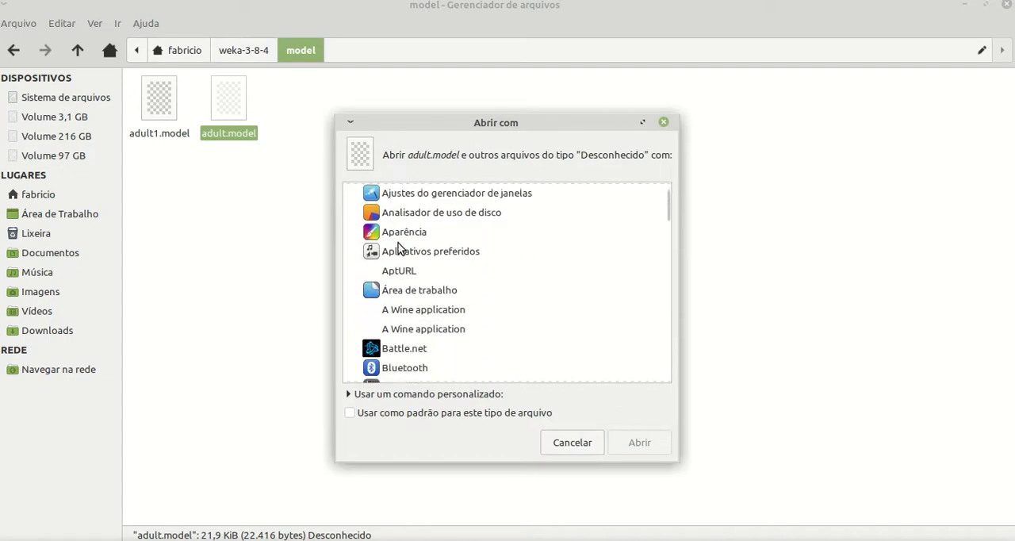
{"action": "scroll", "coordinate": [398, 249], "scroll_direction": "down", "scroll_amount": 5}
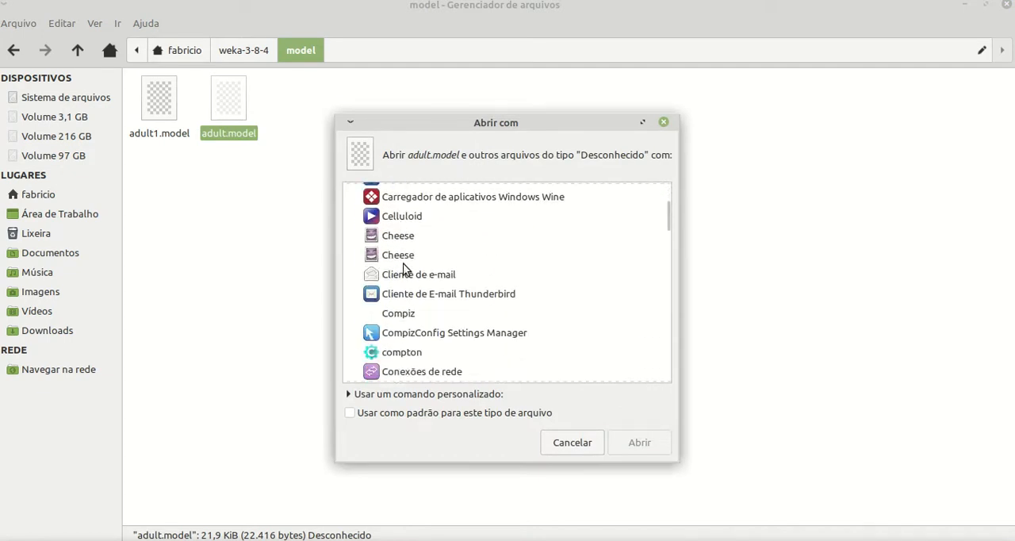
{"action": "scroll", "coordinate": [405, 273], "scroll_direction": "down", "scroll_amount": 10}
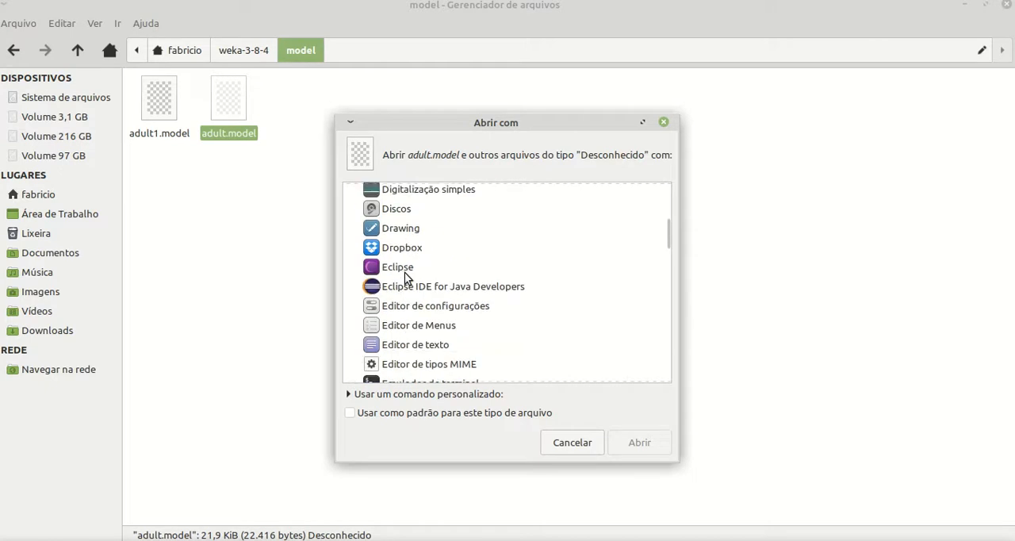
{"action": "double_click", "coordinate": [404, 283]}
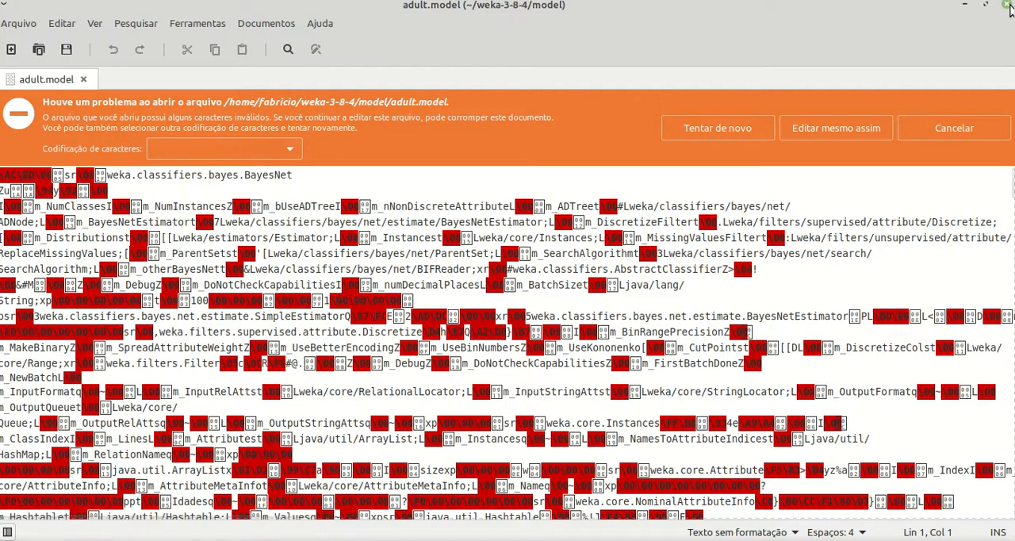
{"action": "left_click", "coordinate": [1006, 4]}
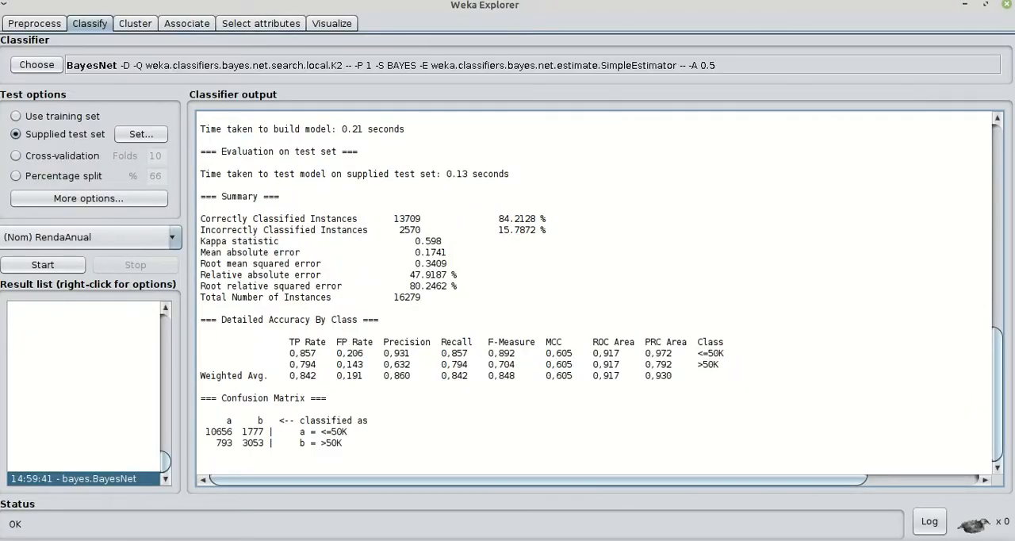
Close the current Weka Explorer, start a fresh Explorer from the Weka GUI Chooser and maximize its window
{"action": "left_click", "coordinate": [1007, 5]}
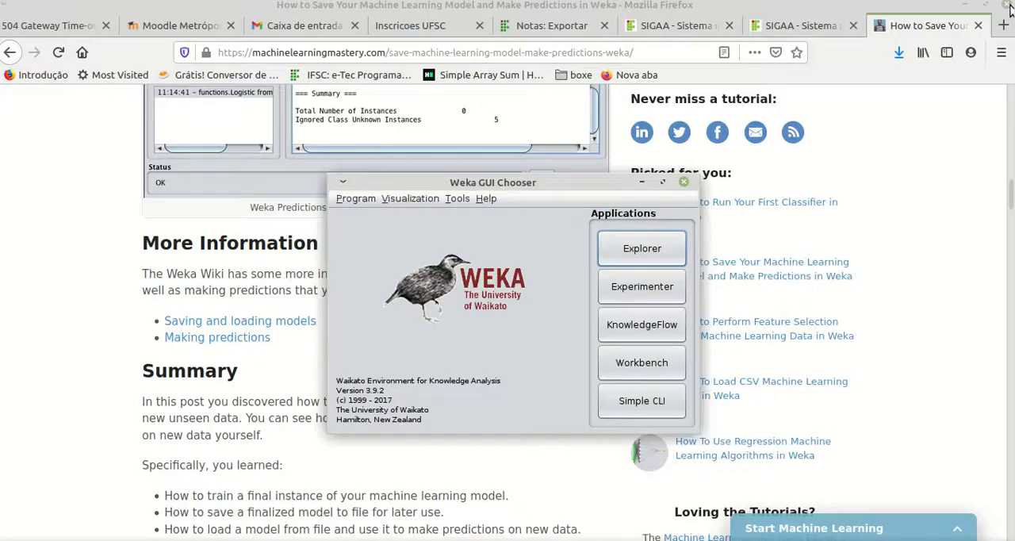
{"action": "left_click", "coordinate": [641, 257]}
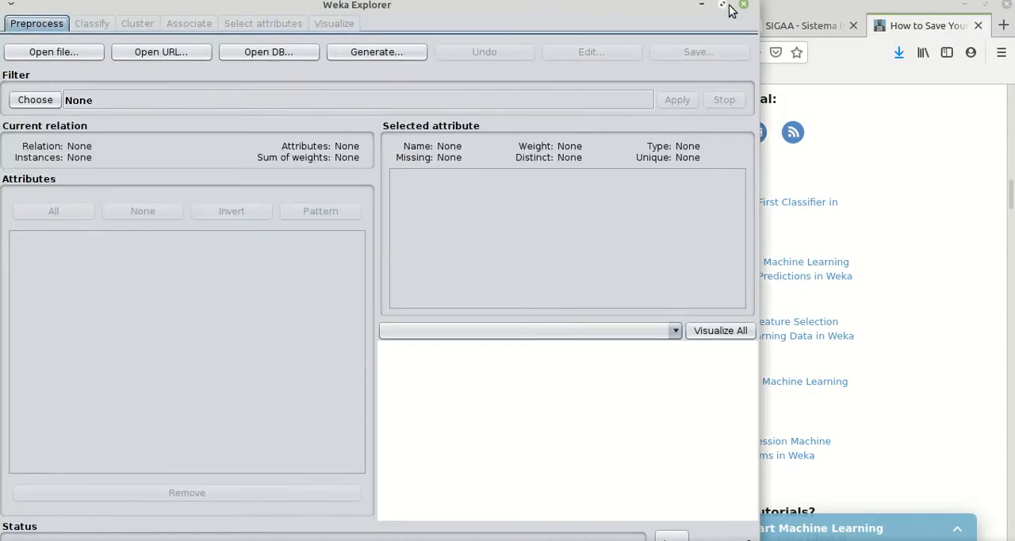
{"action": "left_click", "coordinate": [723, 4]}
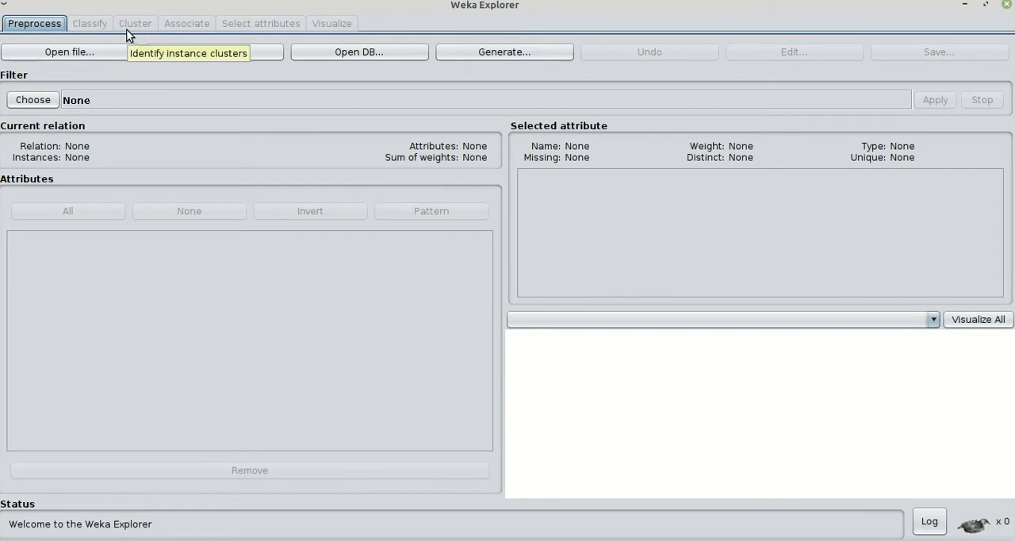
Load airline.arff from the data folder of weka-3-8-4 into the new Explorer
{"action": "left_click", "coordinate": [78, 50]}
{"action": "left_click_drag", "start_coordinate": [316, 287], "coordinate": [555, 289]}
{"action": "double_click", "coordinate": [452, 204]}
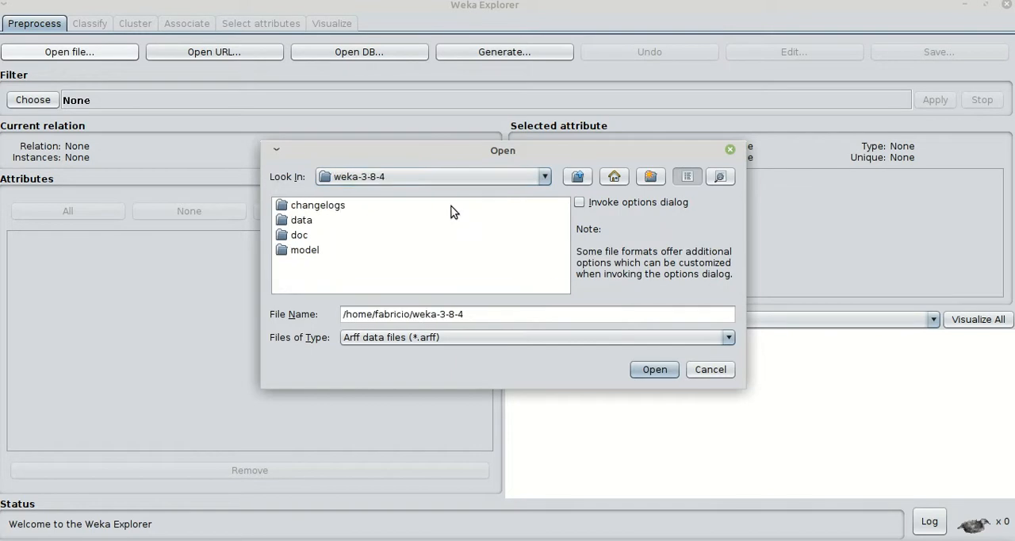
{"action": "double_click", "coordinate": [292, 222]}
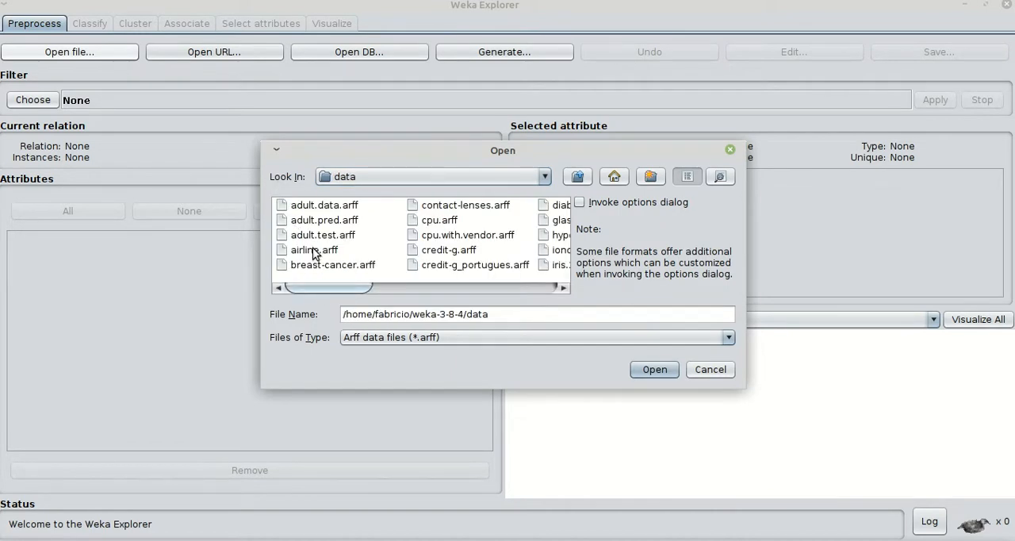
{"action": "double_click", "coordinate": [313, 251]}
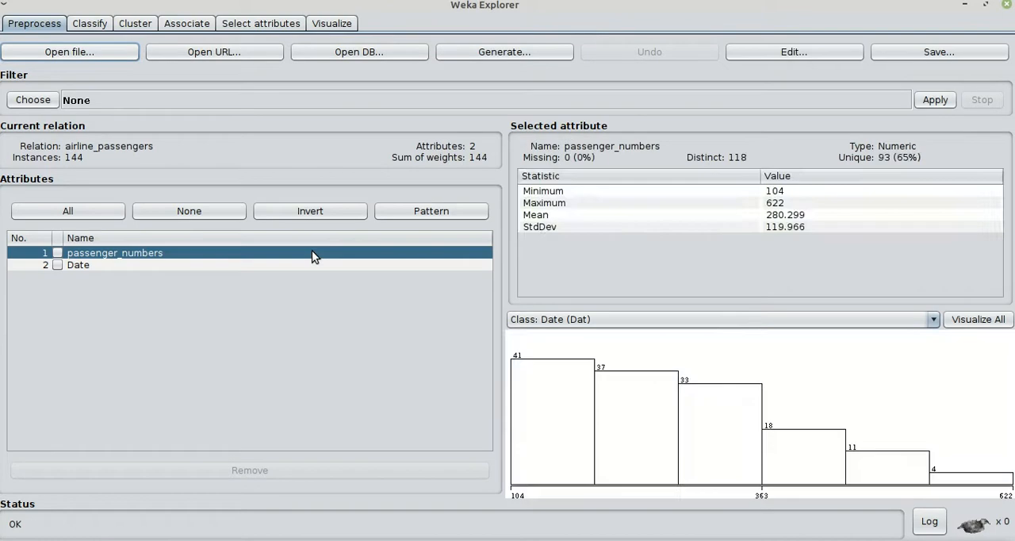
Inspect the Date and passenger_numbers attributes of the airline dataset, then go to the classification settings
{"action": "left_click", "coordinate": [117, 265]}
{"action": "left_click", "coordinate": [117, 253]}
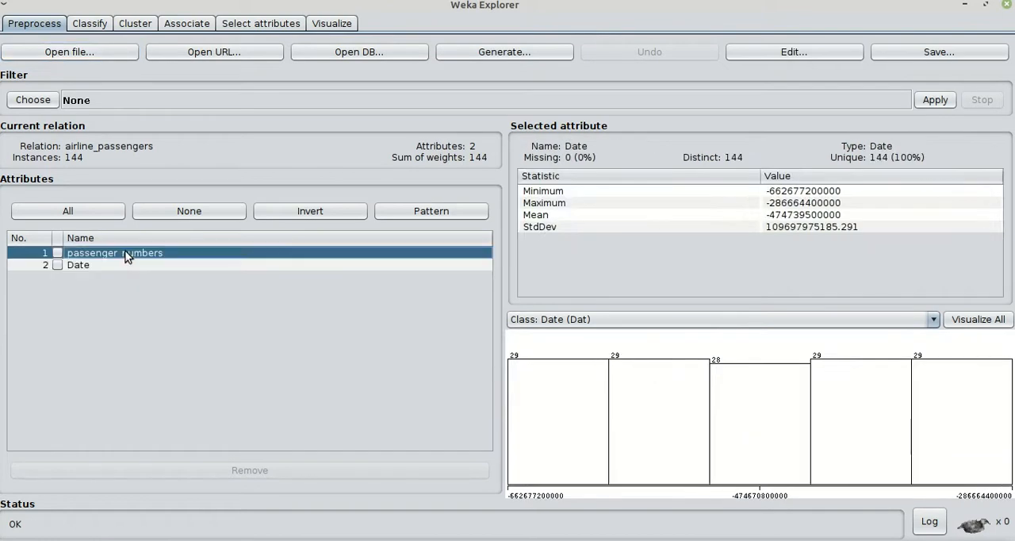
{"action": "left_click", "coordinate": [88, 24]}
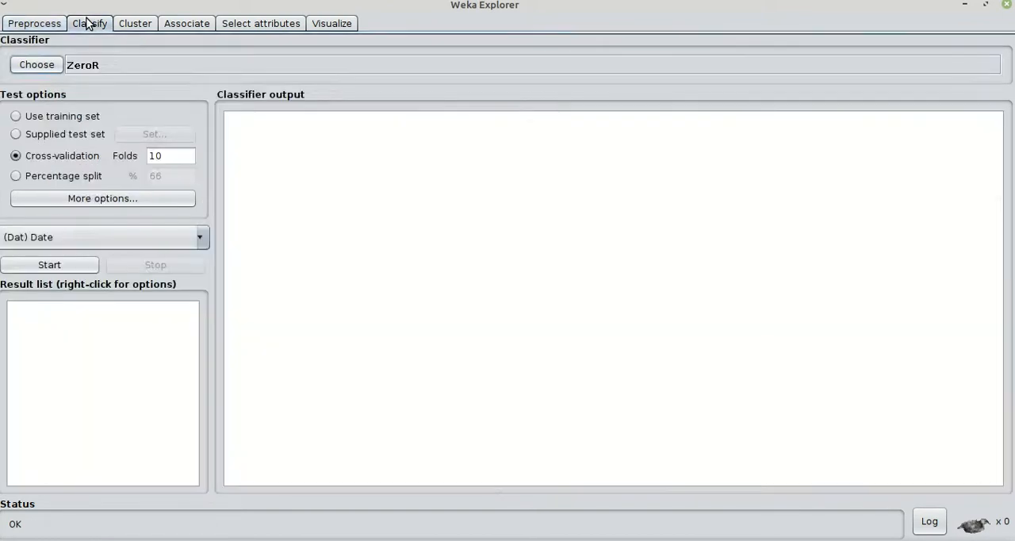
Load adult1.model from the model folder of weka-3-8-4 into the result list and review its model information
{"action": "right_click", "coordinate": [108, 312]}
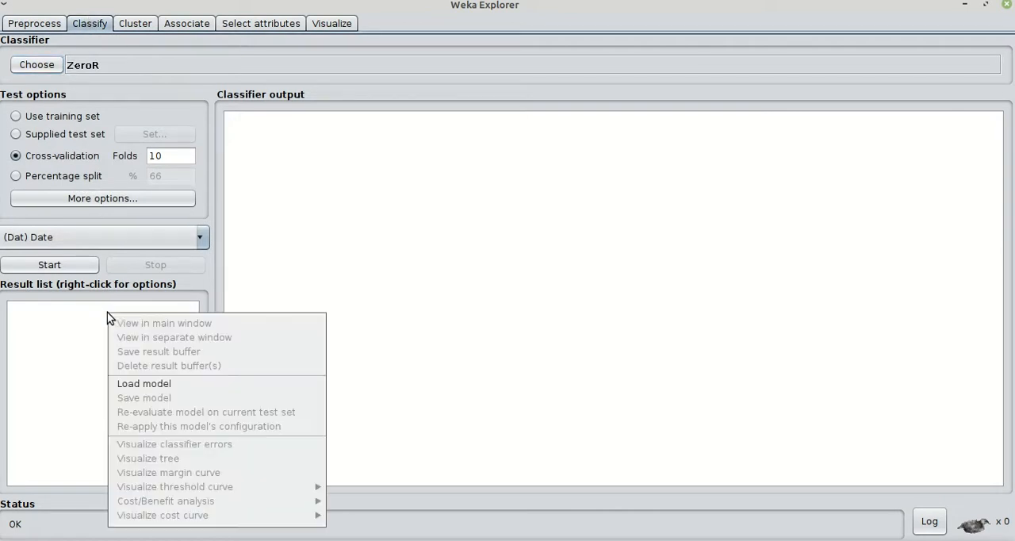
{"action": "left_click", "coordinate": [154, 383]}
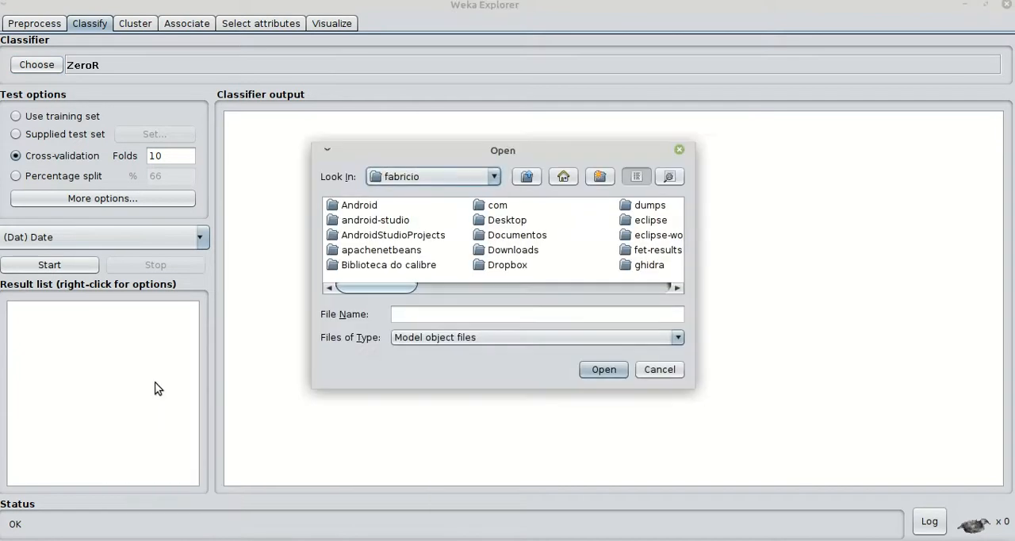
{"action": "left_click_drag", "start_coordinate": [401, 286], "coordinate": [729, 271]}
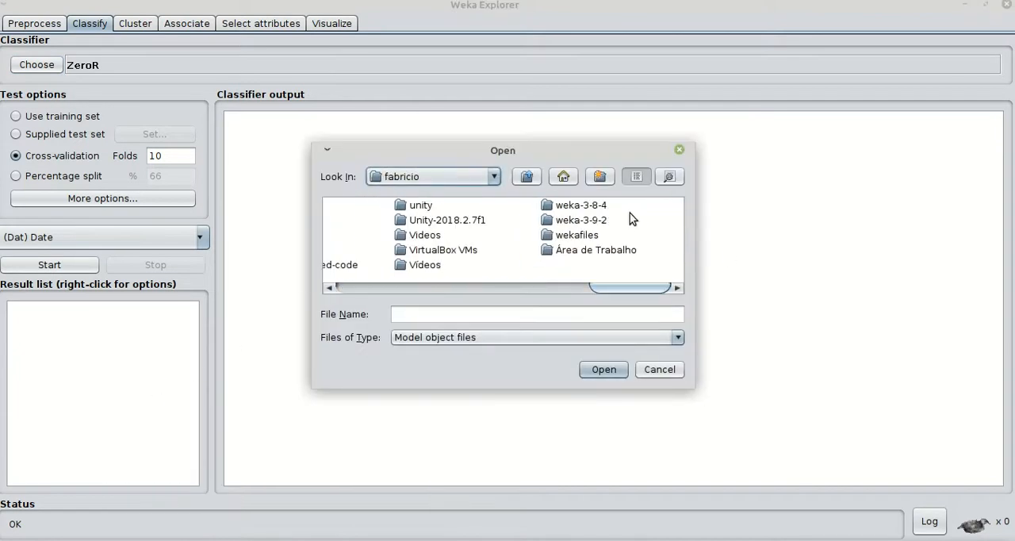
{"action": "double_click", "coordinate": [600, 206]}
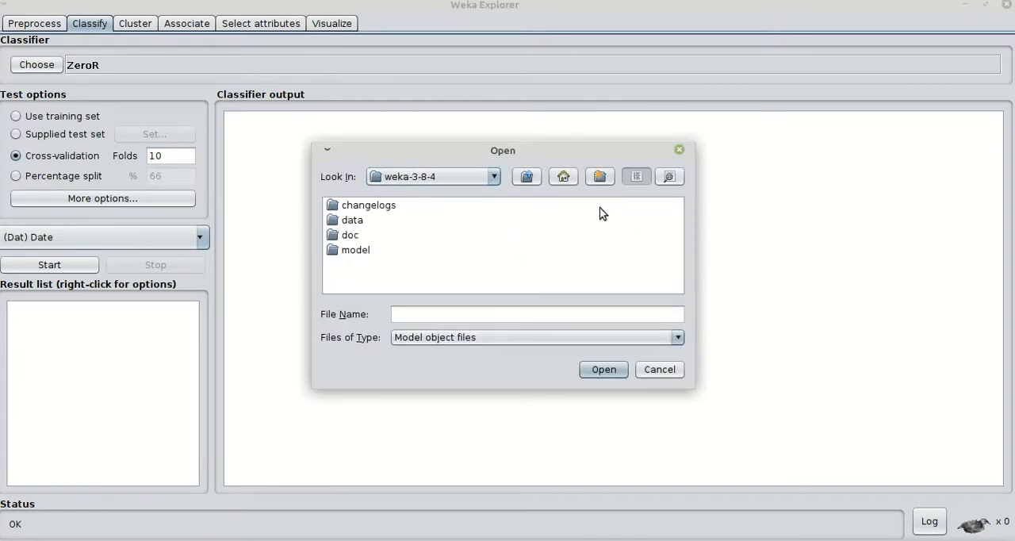
{"action": "left_click", "coordinate": [346, 228]}
{"action": "double_click", "coordinate": [351, 251]}
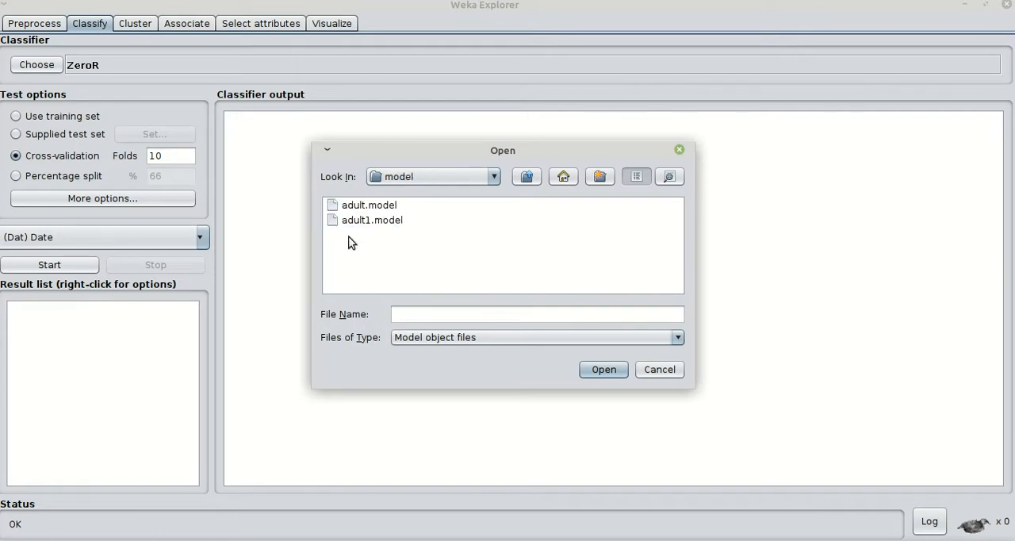
{"action": "double_click", "coordinate": [349, 225]}
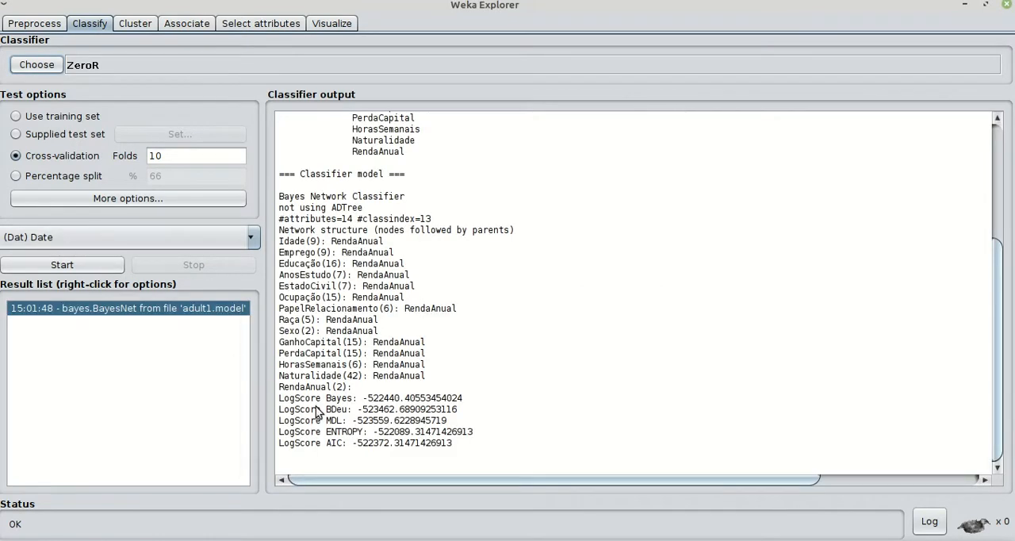
{"action": "scroll", "coordinate": [408, 416], "scroll_direction": "up", "scroll_amount": 5}
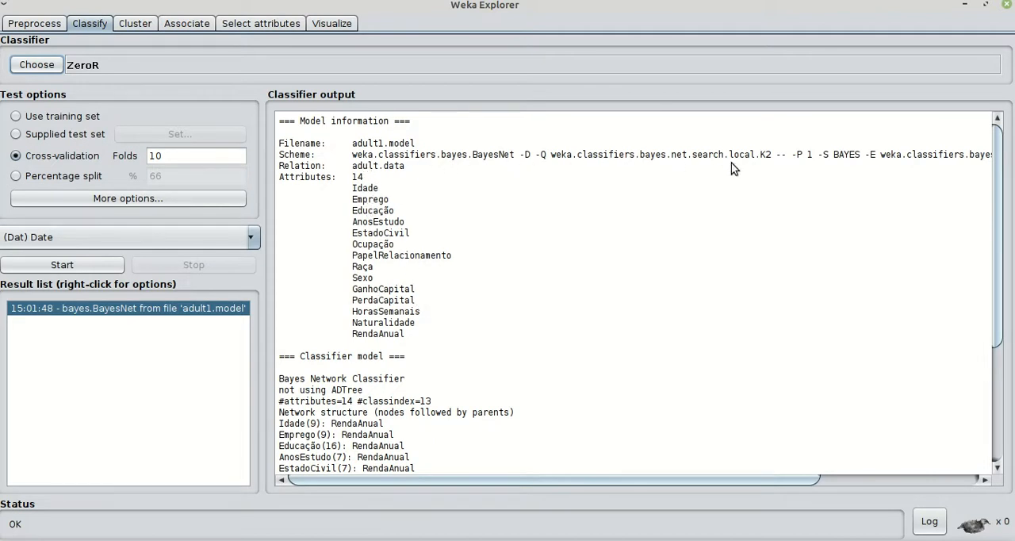
{"action": "scroll", "coordinate": [475, 341], "scroll_direction": "down", "scroll_amount": 5}
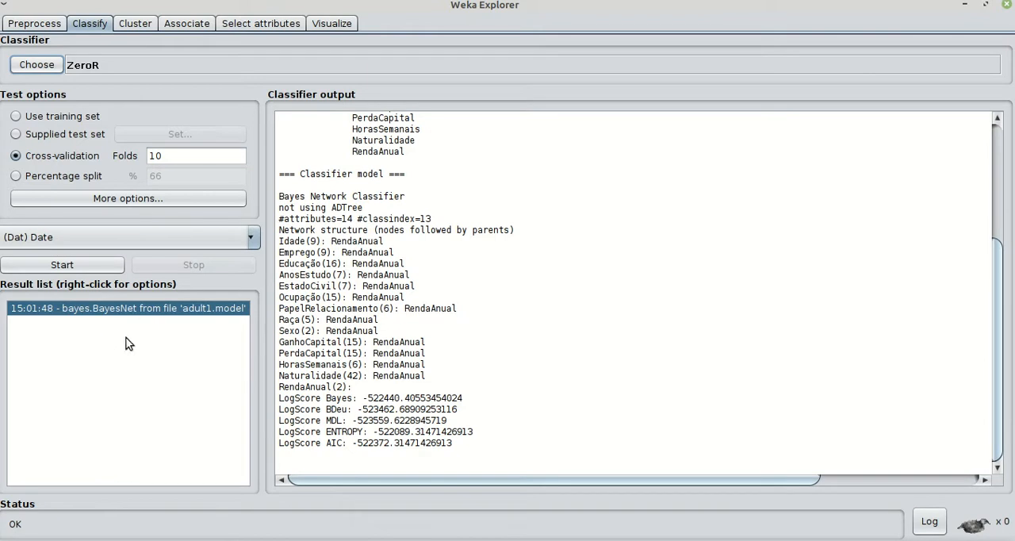
Choose a supplied test set as the test option and load adult.pred.arff from the data folder for it
{"action": "left_click", "coordinate": [17, 133]}
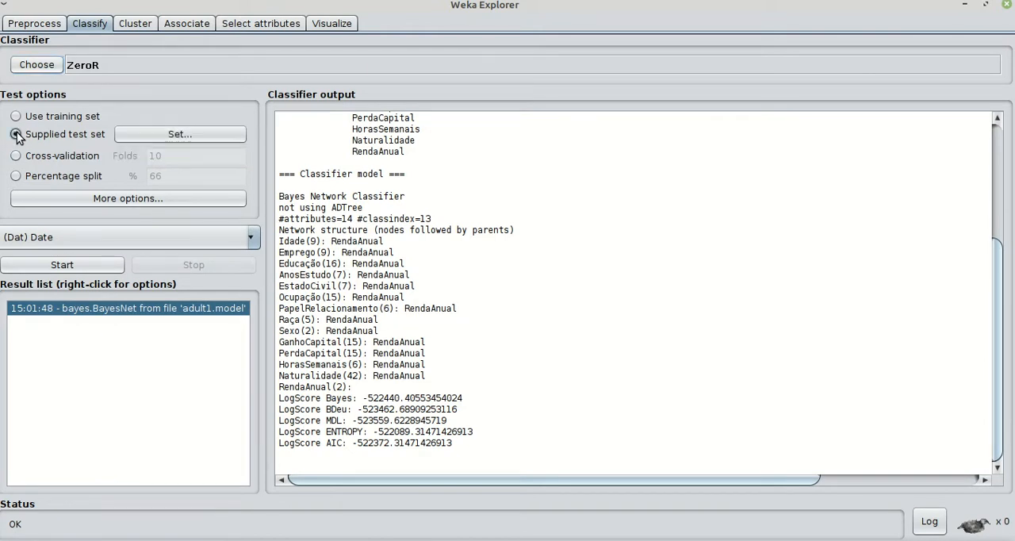
{"action": "left_click", "coordinate": [167, 136]}
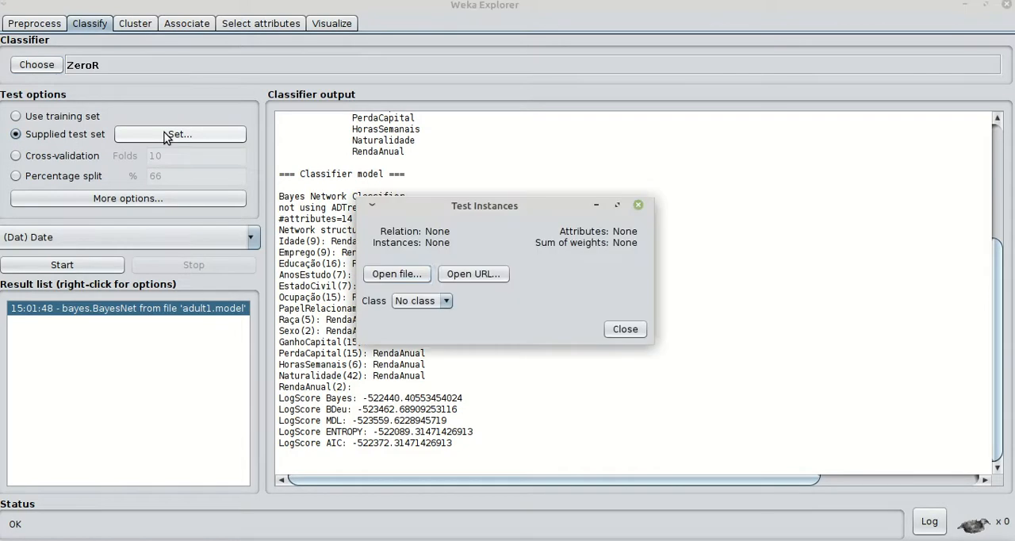
{"action": "left_click", "coordinate": [387, 274]}
{"action": "left_click", "coordinate": [325, 233]}
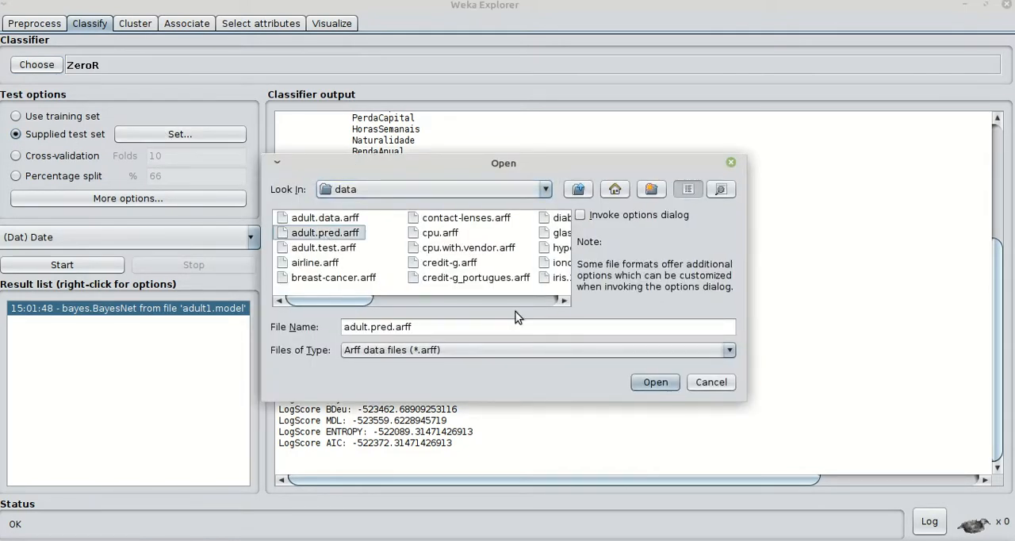
{"action": "left_click", "coordinate": [655, 382]}
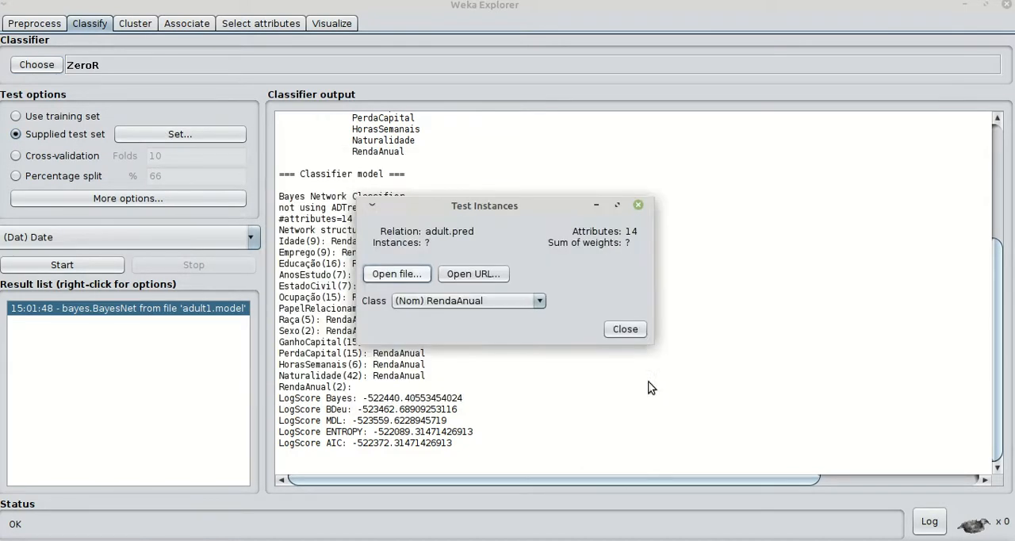
{"action": "left_click", "coordinate": [620, 329]}
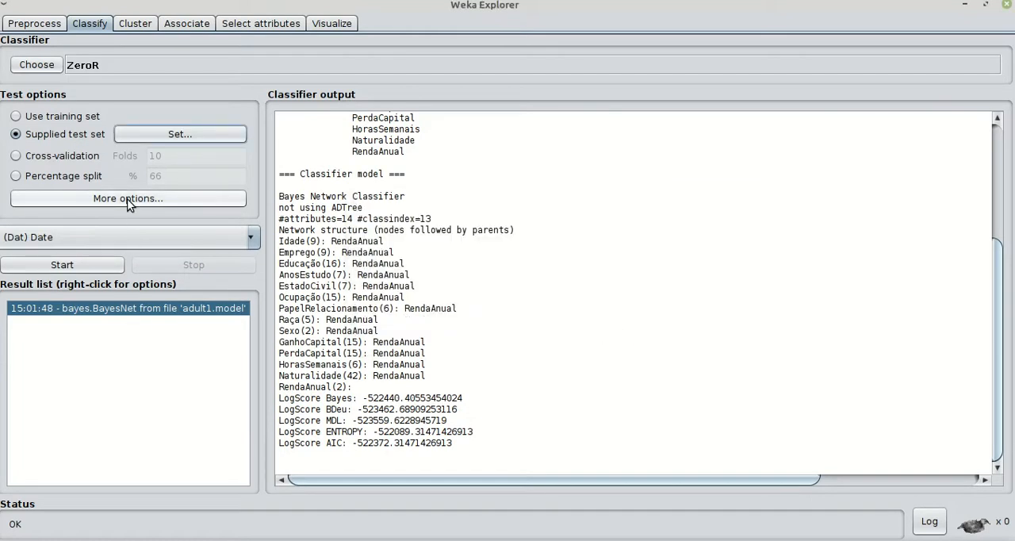
Set the output predictions format to PlainText in the classifier evaluation options and close them
{"action": "right_click", "coordinate": [130, 310]}
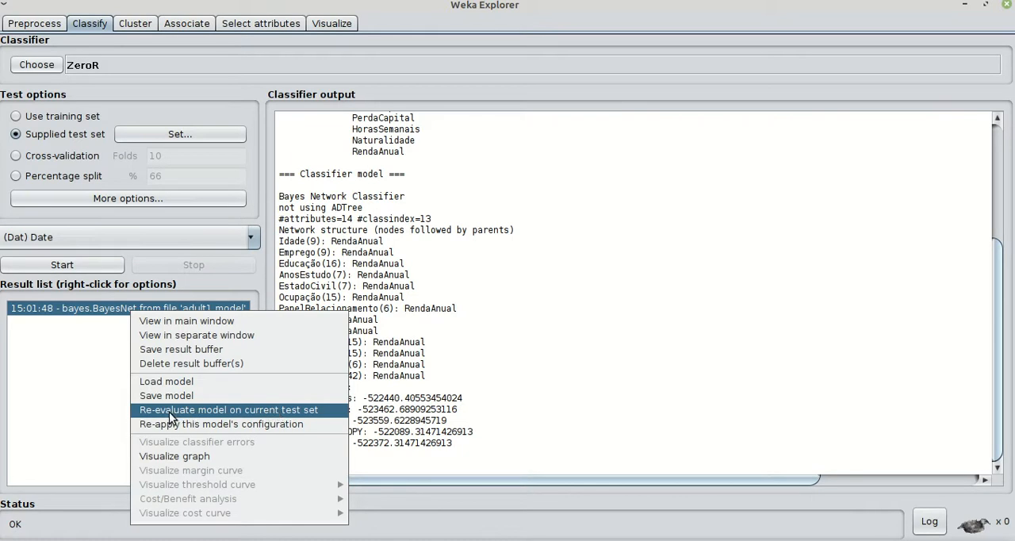
{"action": "left_click", "coordinate": [233, 279]}
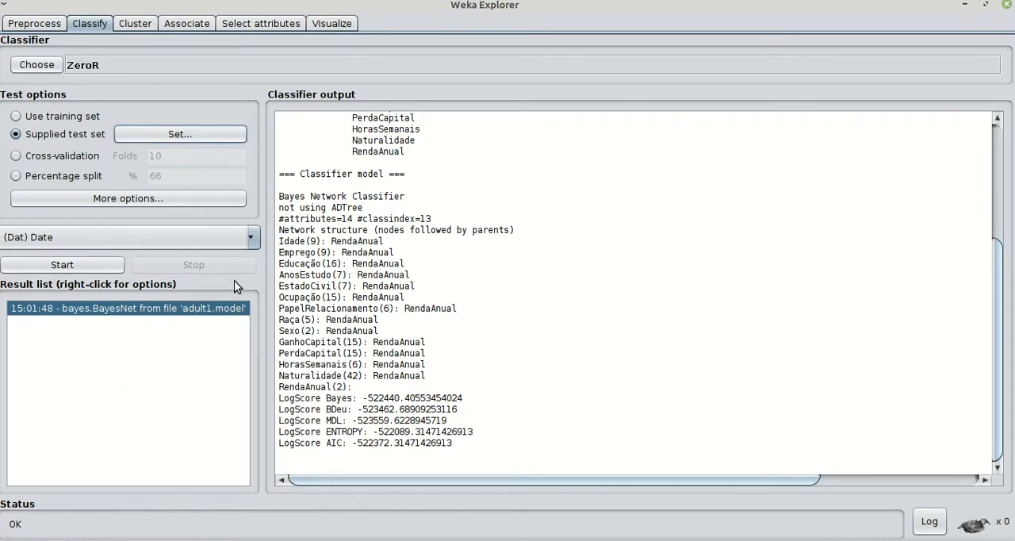
{"action": "left_click", "coordinate": [168, 197]}
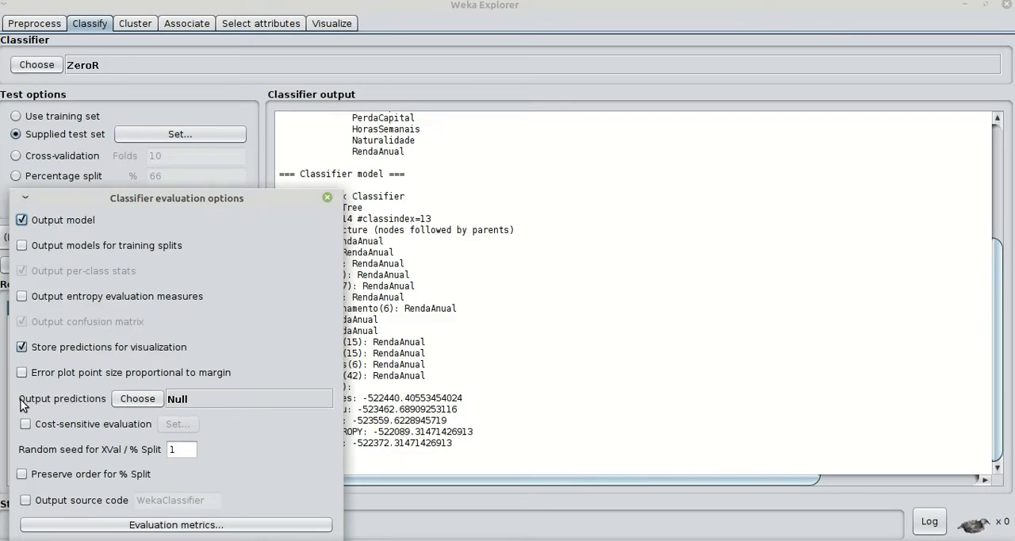
{"action": "left_click", "coordinate": [125, 400]}
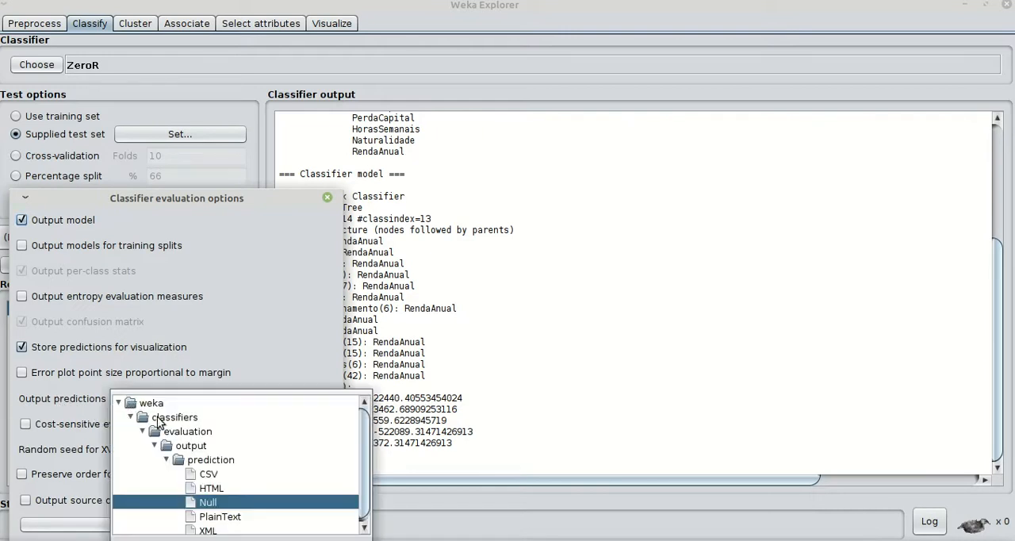
{"action": "left_click", "coordinate": [215, 516]}
{"action": "left_click", "coordinate": [144, 398]}
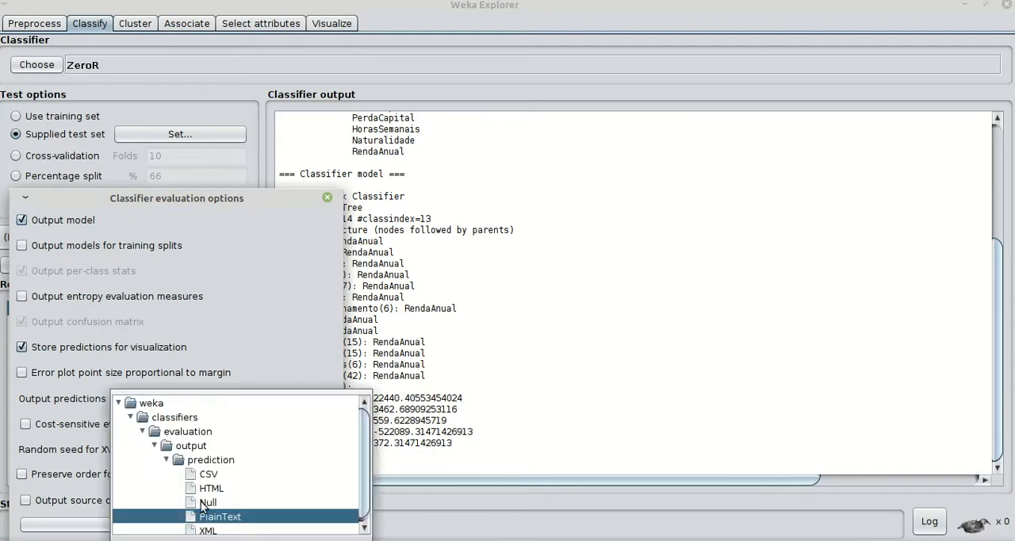
{"action": "left_click", "coordinate": [206, 516]}
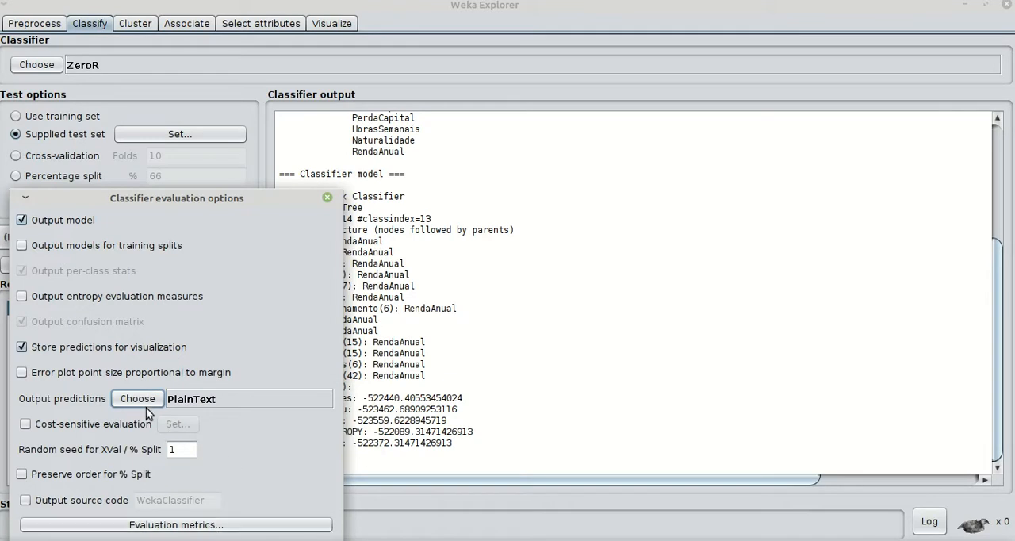
{"action": "left_click", "coordinate": [326, 197]}
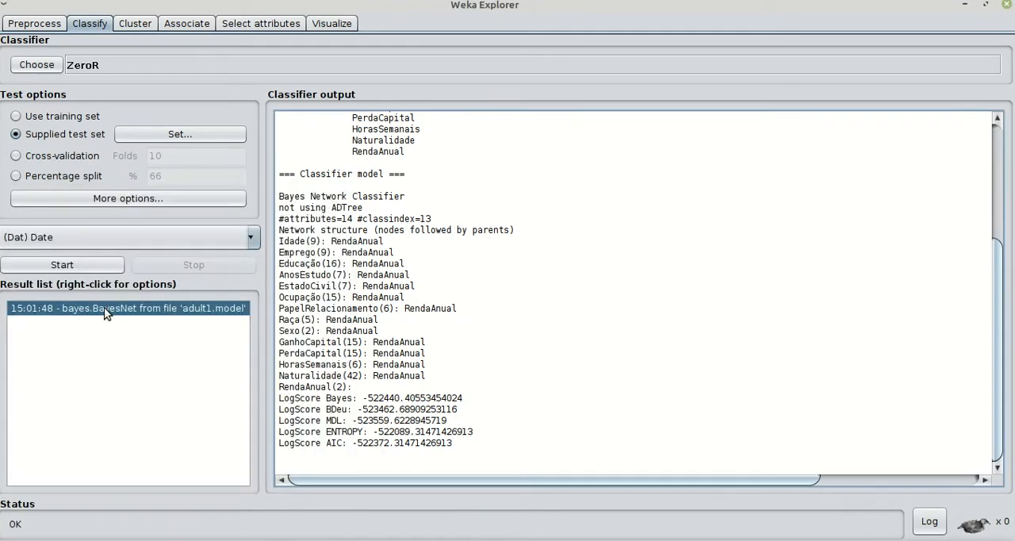
Re-evaluate the loaded BayesNet model on the current test set and show the start of the predictions
{"action": "right_click", "coordinate": [104, 307]}
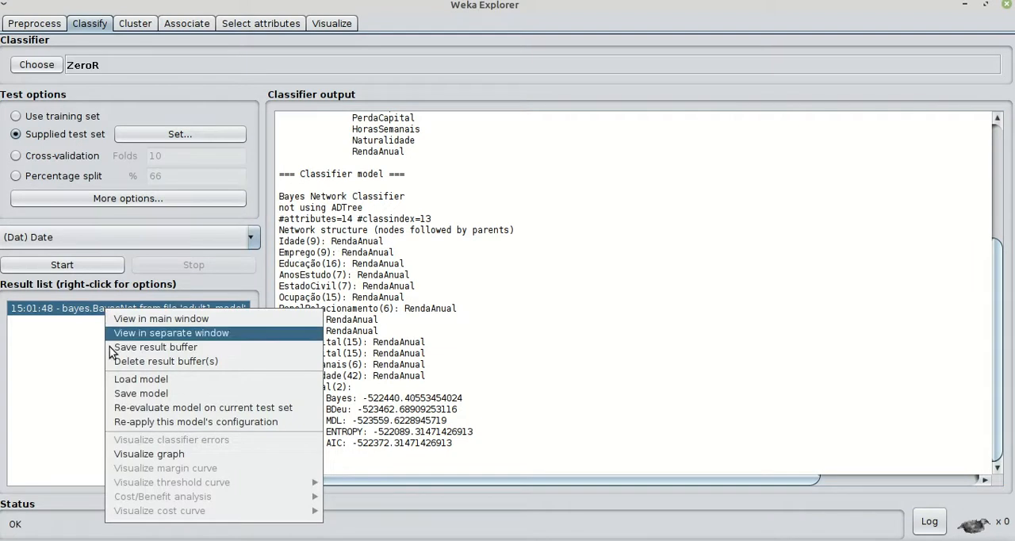
{"action": "left_click", "coordinate": [126, 406]}
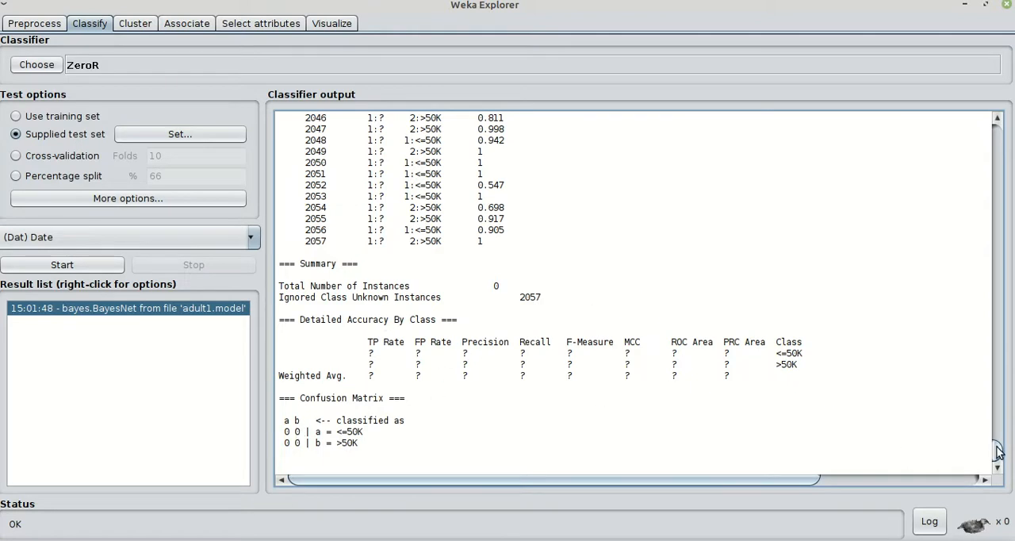
{"action": "left_click_drag", "start_coordinate": [995, 448], "coordinate": [953, 139]}
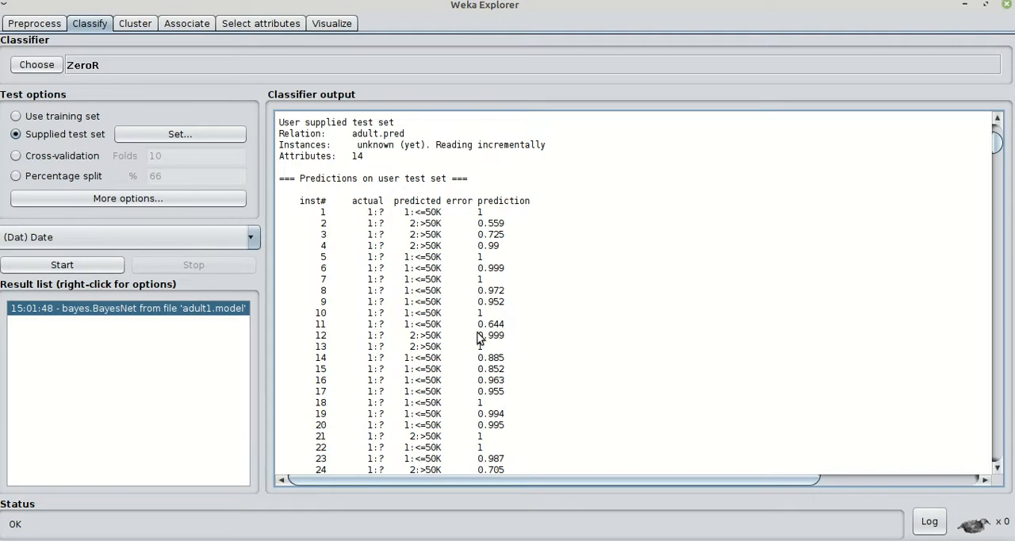
Examine the predicted class and prediction confidence of the instances, including instance 11, and the evaluation summary at the end
{"action": "left_click_drag", "start_coordinate": [474, 318], "coordinate": [508, 326]}
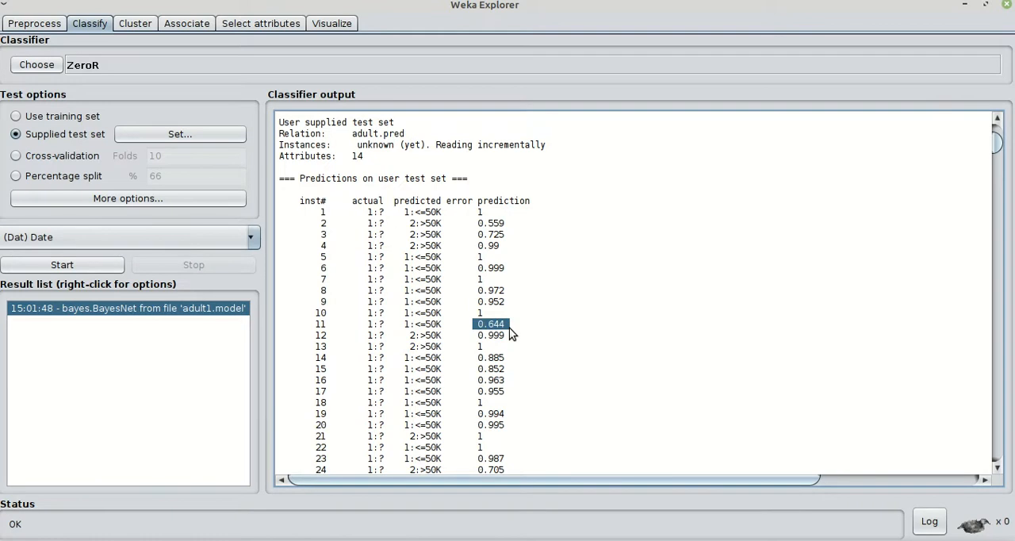
{"action": "left_click", "coordinate": [502, 333]}
{"action": "left_click_drag", "start_coordinate": [505, 326], "coordinate": [475, 325]}
{"action": "left_click", "coordinate": [478, 325]}
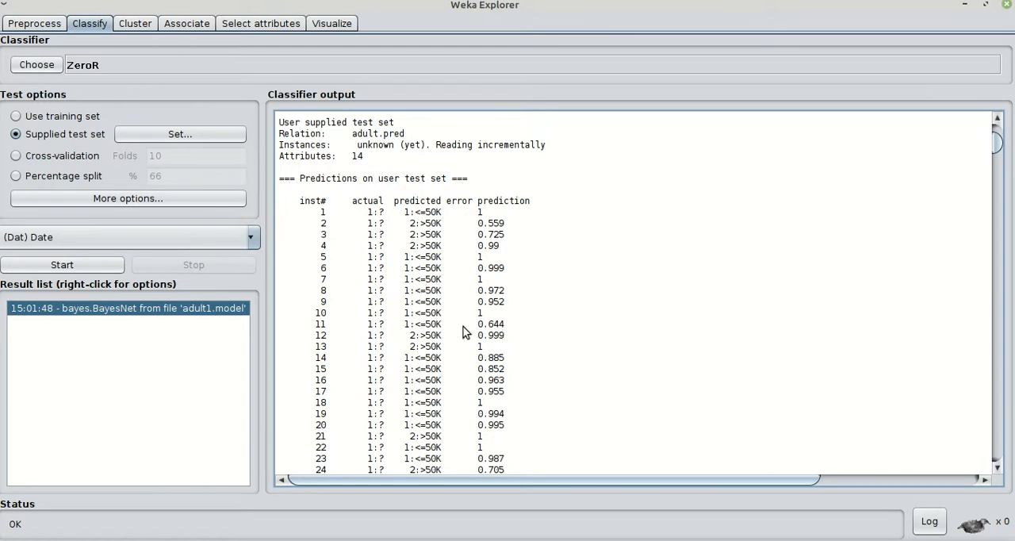
{"action": "scroll", "coordinate": [497, 337], "scroll_direction": "down", "scroll_amount": 7}
{"action": "scroll", "coordinate": [496, 337], "scroll_direction": "down", "scroll_amount": 4}
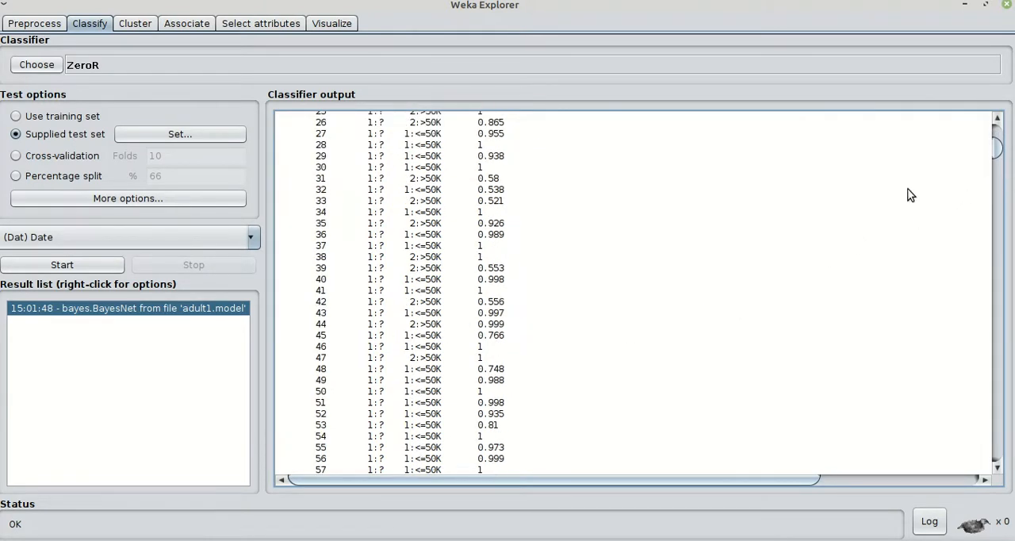
{"action": "left_click_drag", "start_coordinate": [996, 145], "coordinate": [978, 462]}
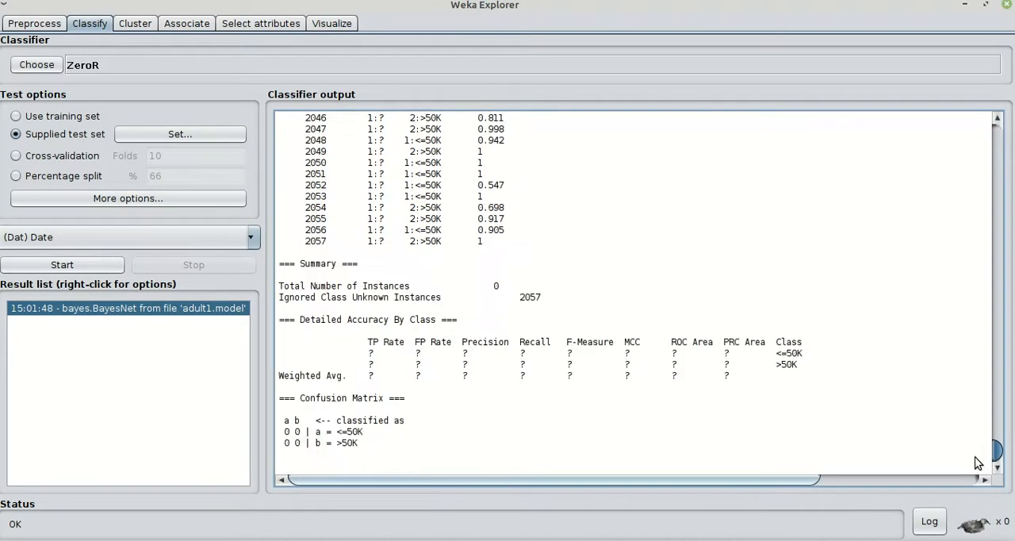
{"action": "scroll", "coordinate": [493, 182], "scroll_direction": "up", "scroll_amount": 5}
{"action": "scroll", "coordinate": [492, 176], "scroll_direction": "up", "scroll_amount": 1}
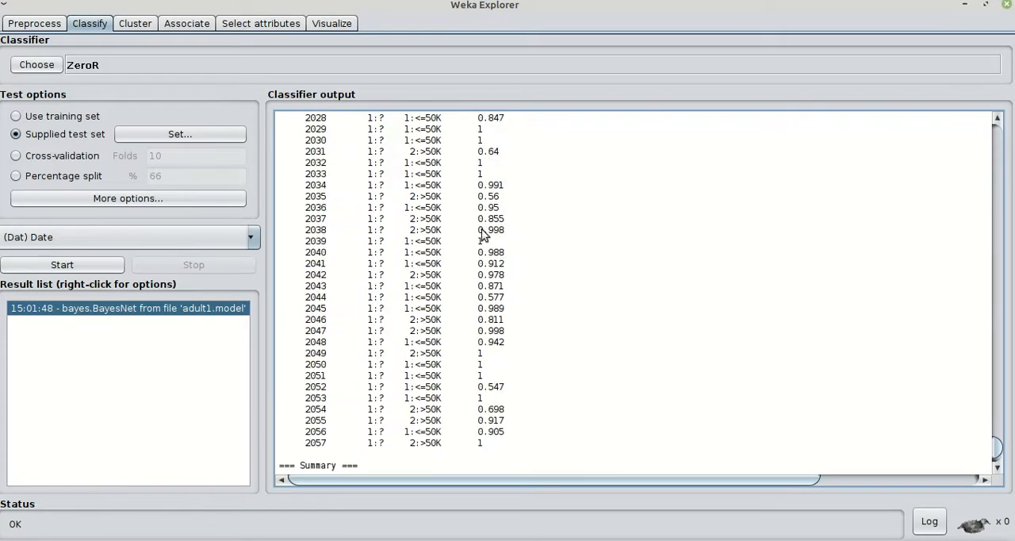